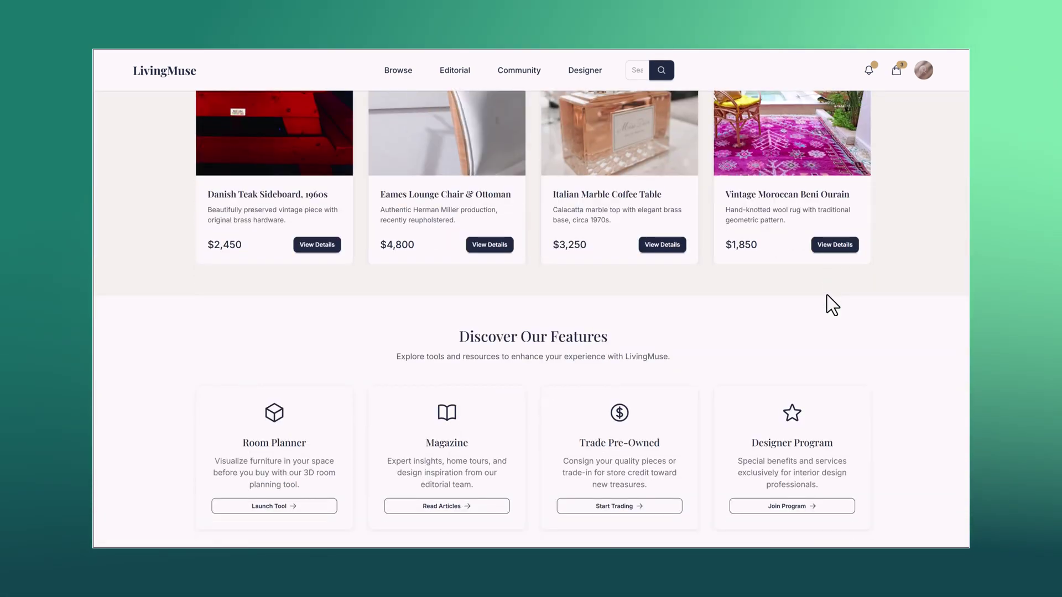
scroll(828, 295, "down", 3)
scroll(827, 294, "up", 5)
scroll(813, 287, "up", 5)
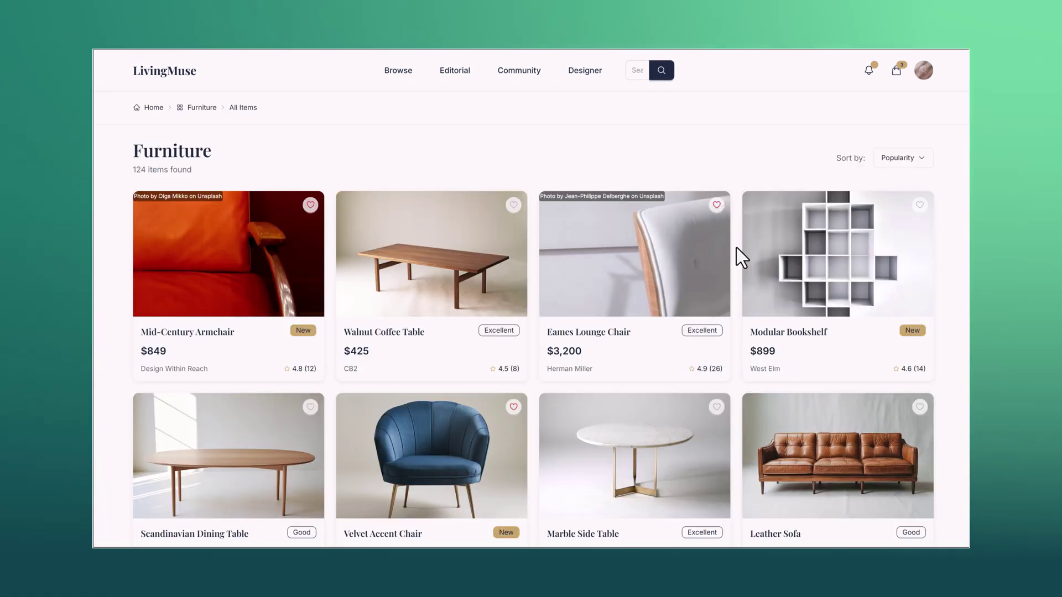
scroll(735, 249, "down", 1)
scroll(737, 249, "down", 2)
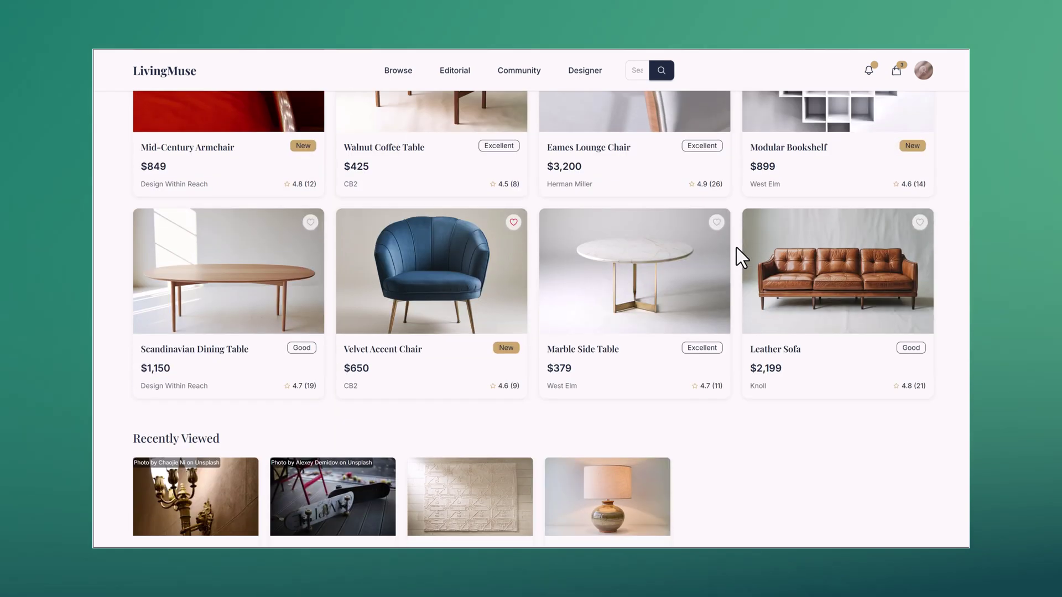
scroll(736, 247, "down", 1)
scroll(736, 247, "down", 2)
scroll(737, 248, "down", 1)
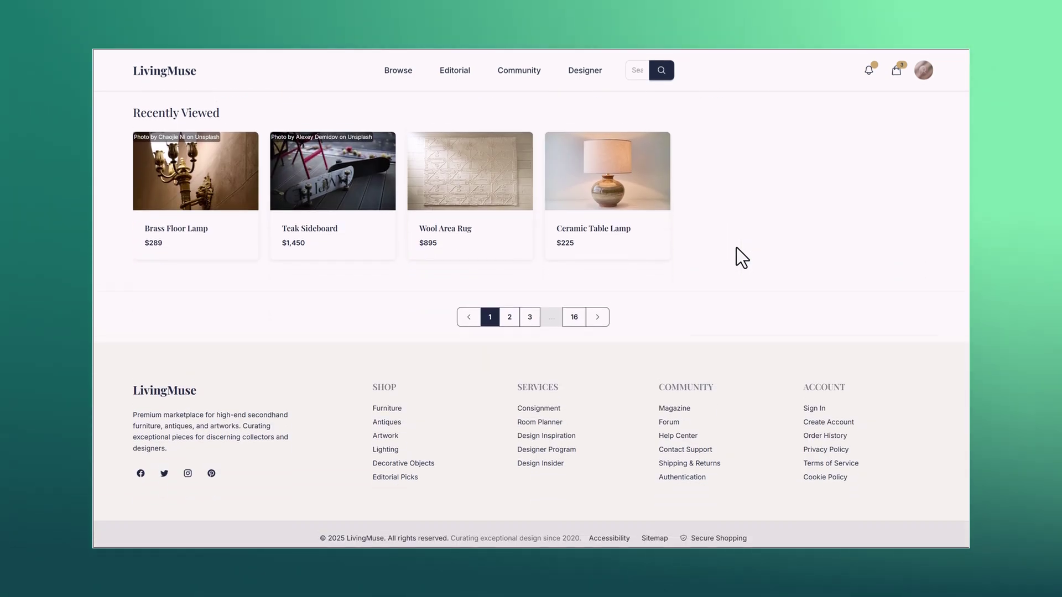
scroll(736, 248, "up", 10)
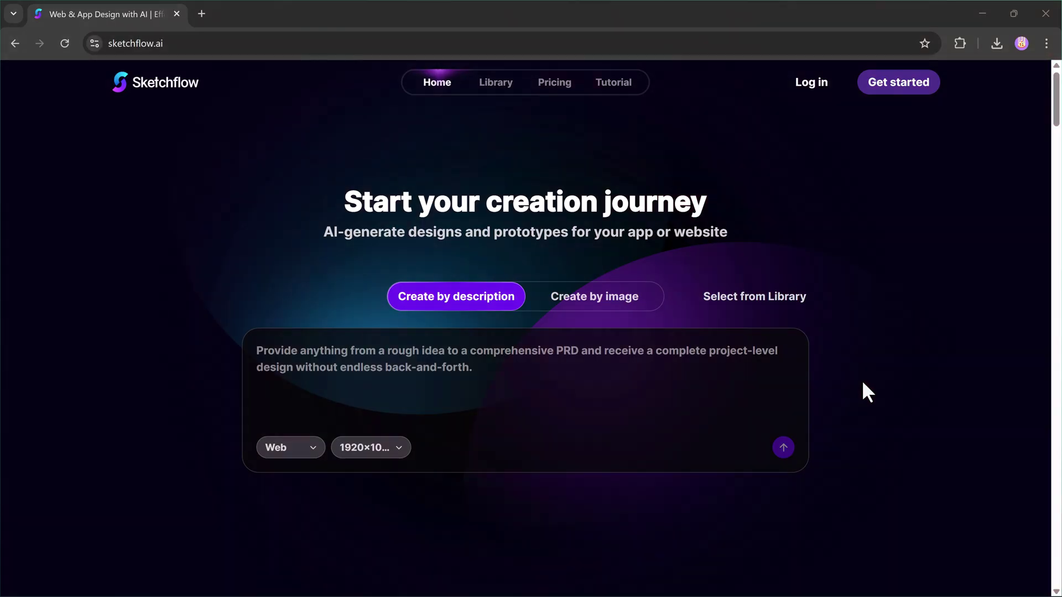
scroll(863, 390, "down", 3)
scroll(864, 392, "down", 2)
scroll(863, 394, "down", 3)
scroll(863, 397, "down", 3)
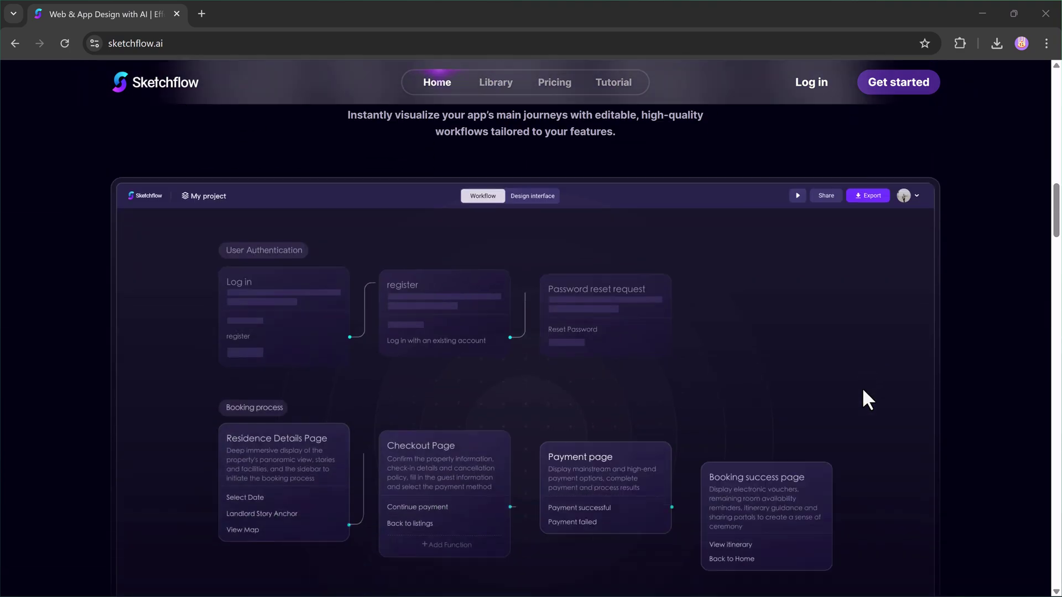
scroll(863, 391, "down", 1)
scroll(863, 391, "down", 2)
scroll(863, 390, "down", 3)
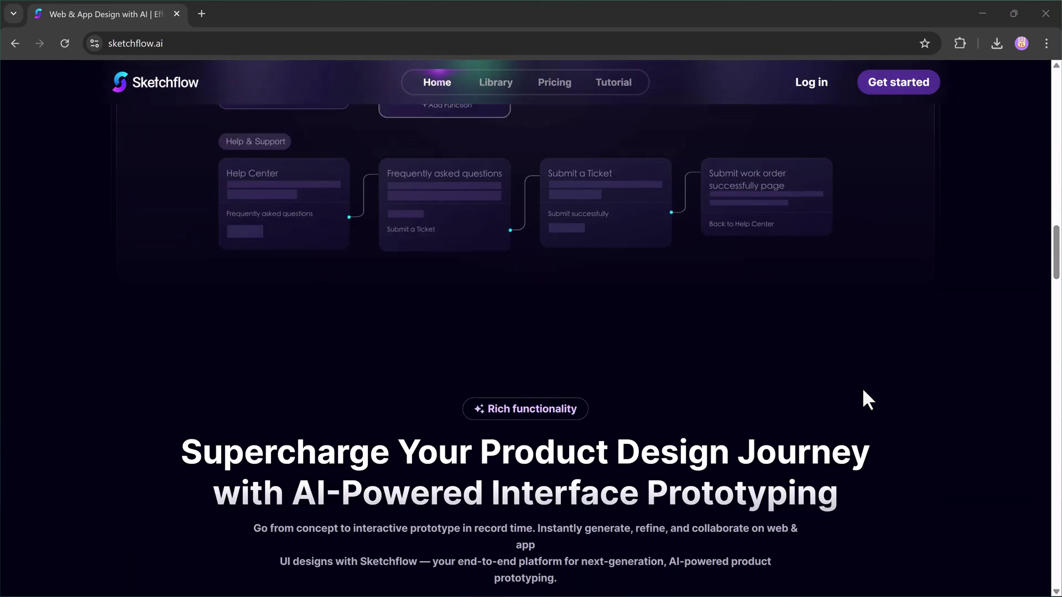
scroll(863, 390, "down", 3)
scroll(863, 391, "down", 2)
scroll(863, 390, "down", 1)
scroll(863, 390, "down", 1)
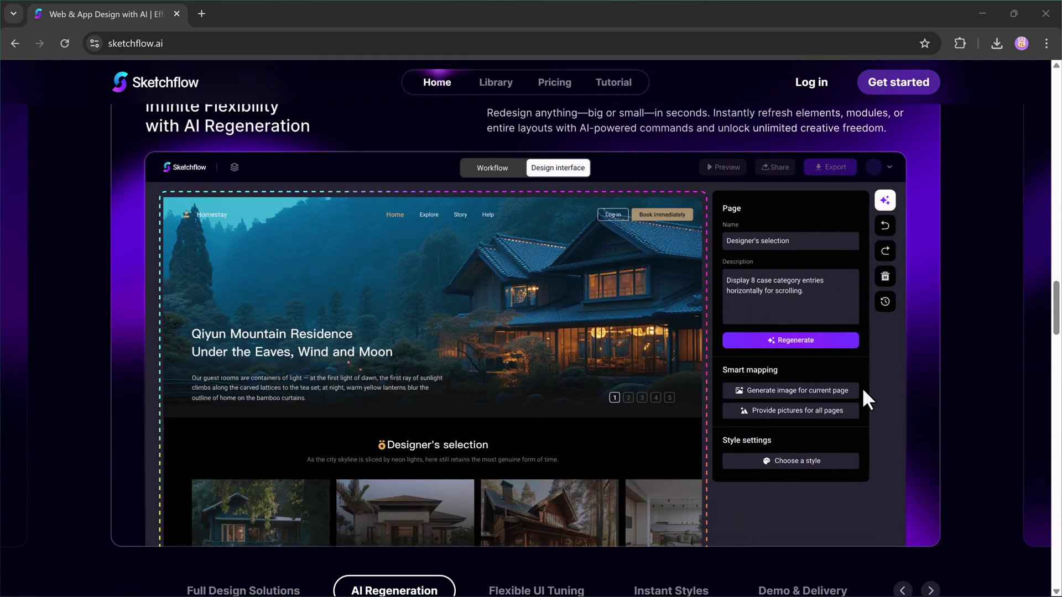
scroll(863, 390, "down", 3)
scroll(863, 390, "down", 4)
scroll(864, 391, "down", 2)
scroll(863, 392, "down", 3)
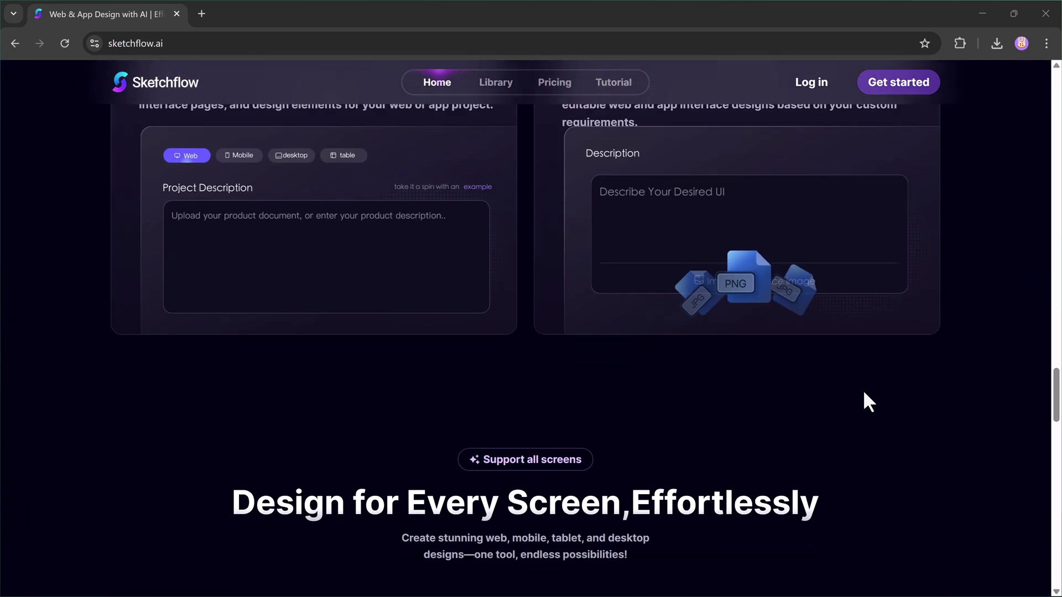
scroll(863, 402, "down", 5)
scroll(863, 402, "down", 1)
scroll(863, 402, "down", 1)
scroll(863, 402, "down", 4)
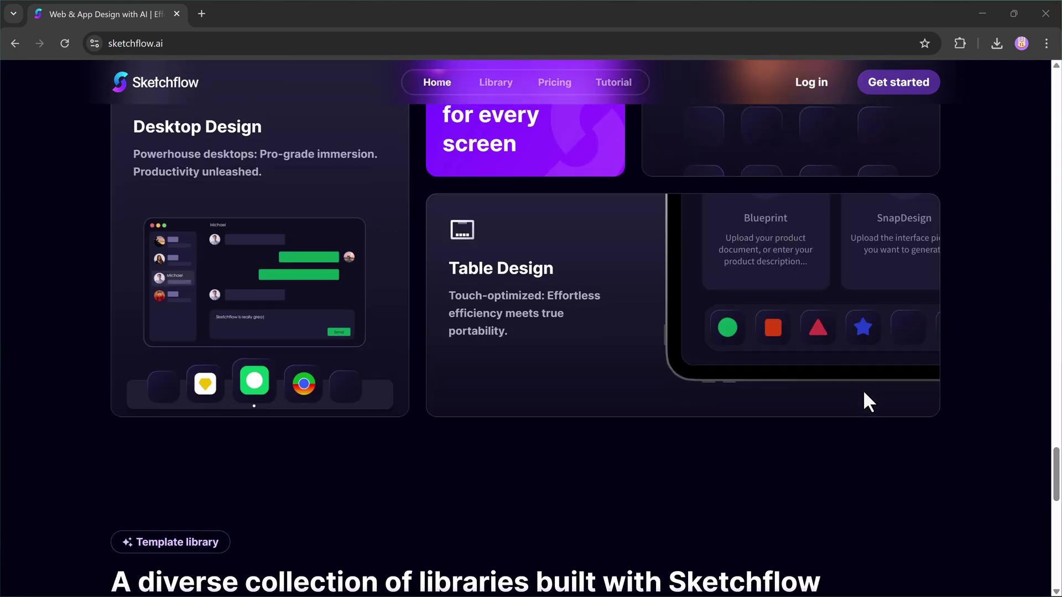
scroll(864, 394, "up", 3)
scroll(863, 392, "up", 5)
scroll(863, 390, "up", 4)
scroll(863, 391, "up", 5)
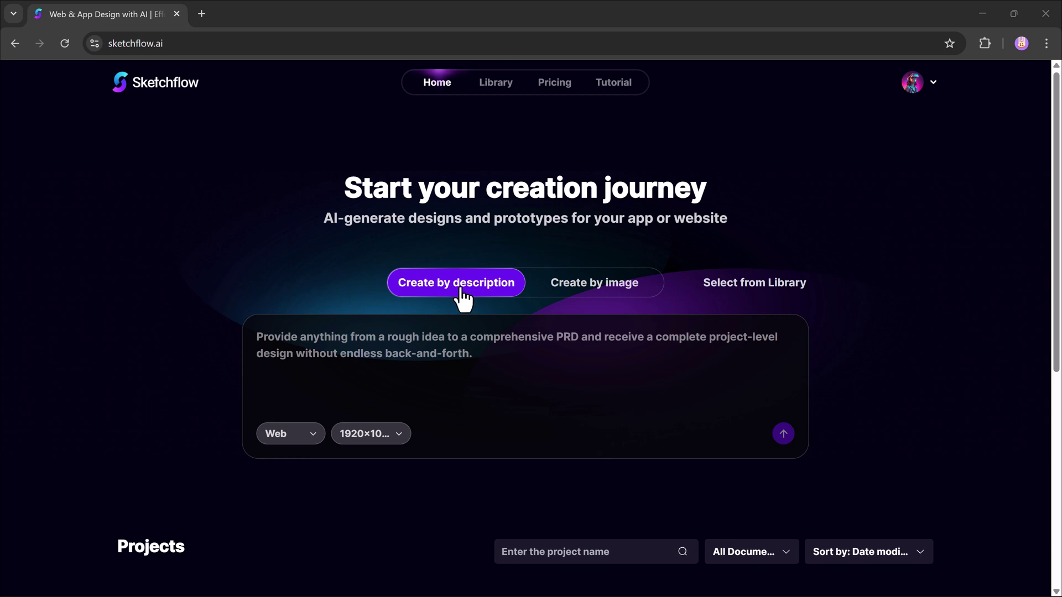
left_click(596, 308)
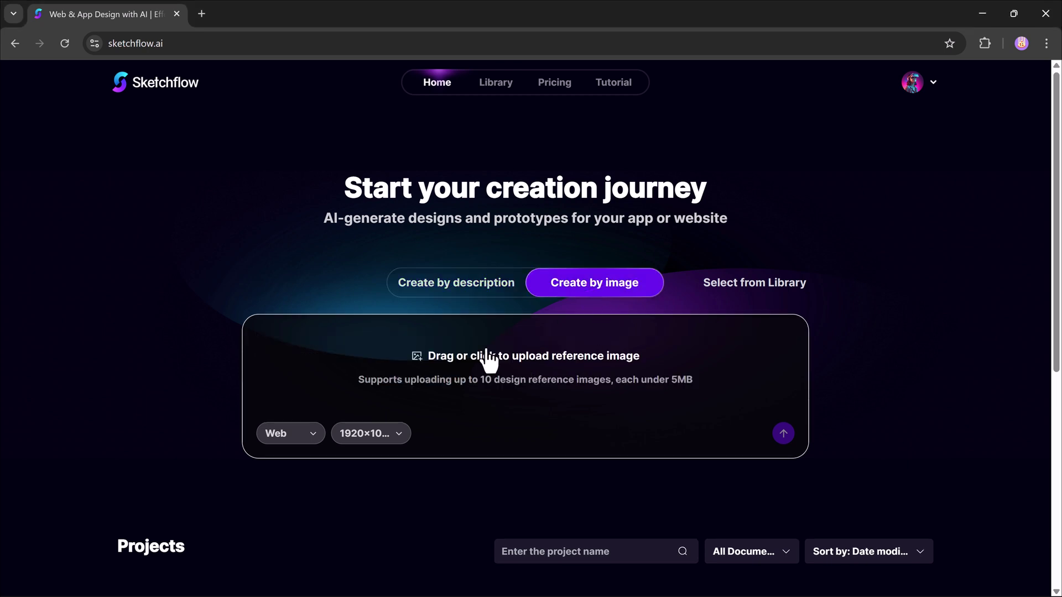
left_click(442, 289)
left_click(357, 343)
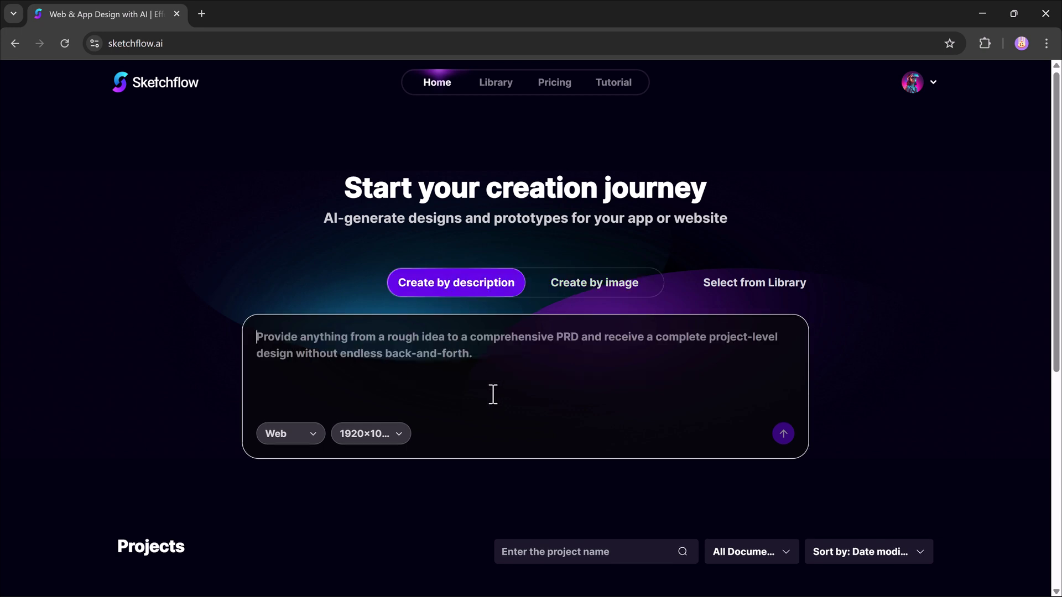
left_click(312, 439)
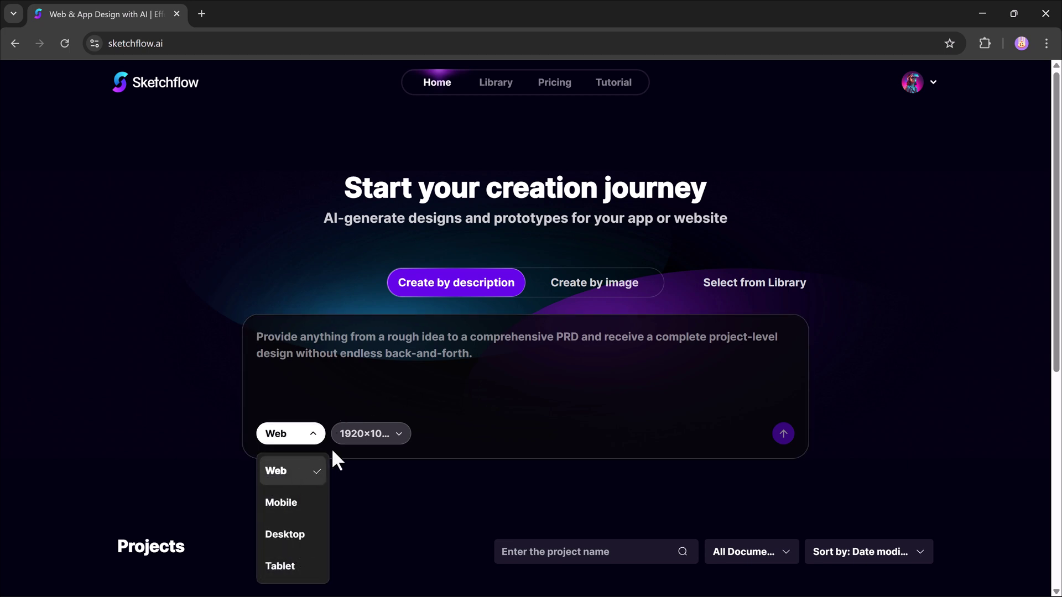
left_click(367, 449)
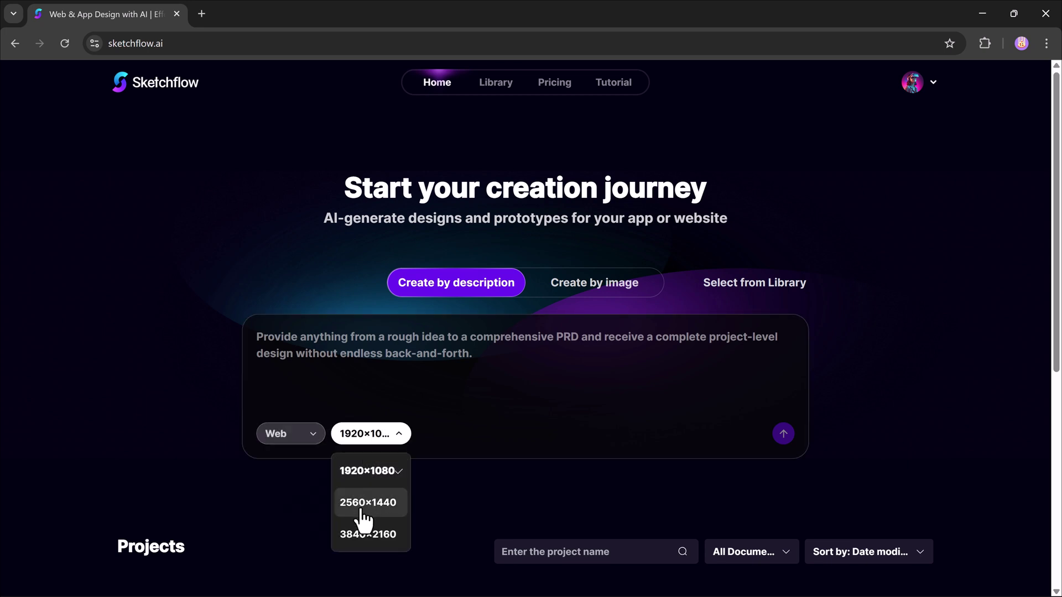
left_click(452, 434)
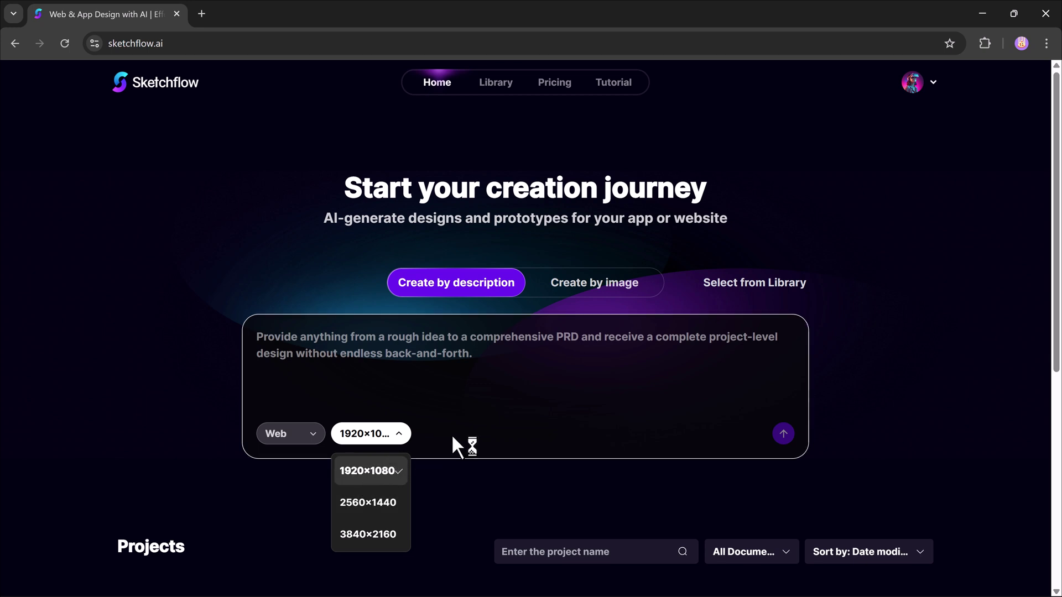
Submit the blue-and-white digital marketing agency website prompt for Web to generate its workflow
type("Create a modern business website for a digital marketing agency with a clean layout, hero banner, service cards, testimonials, pricing table, and contact form. Use a professional color scheme with blue and white, and add smooth animations.")
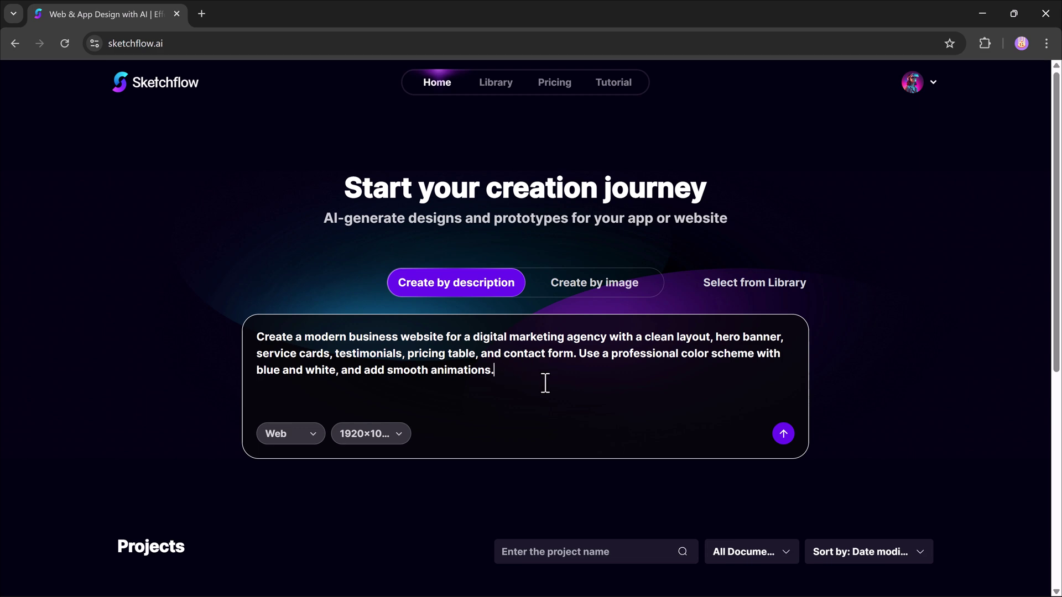
left_click(309, 443)
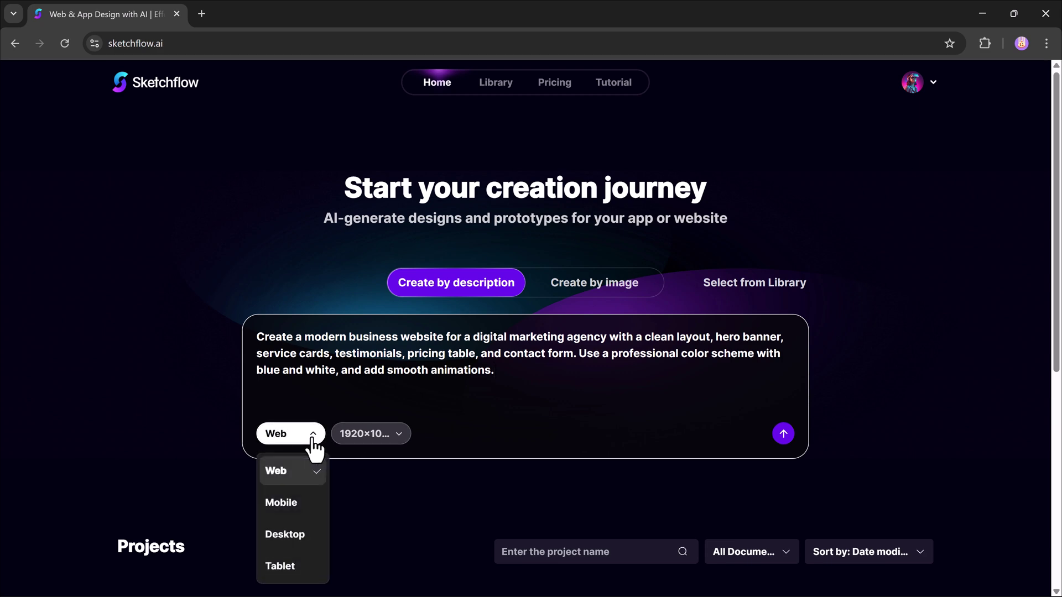
left_click(393, 443)
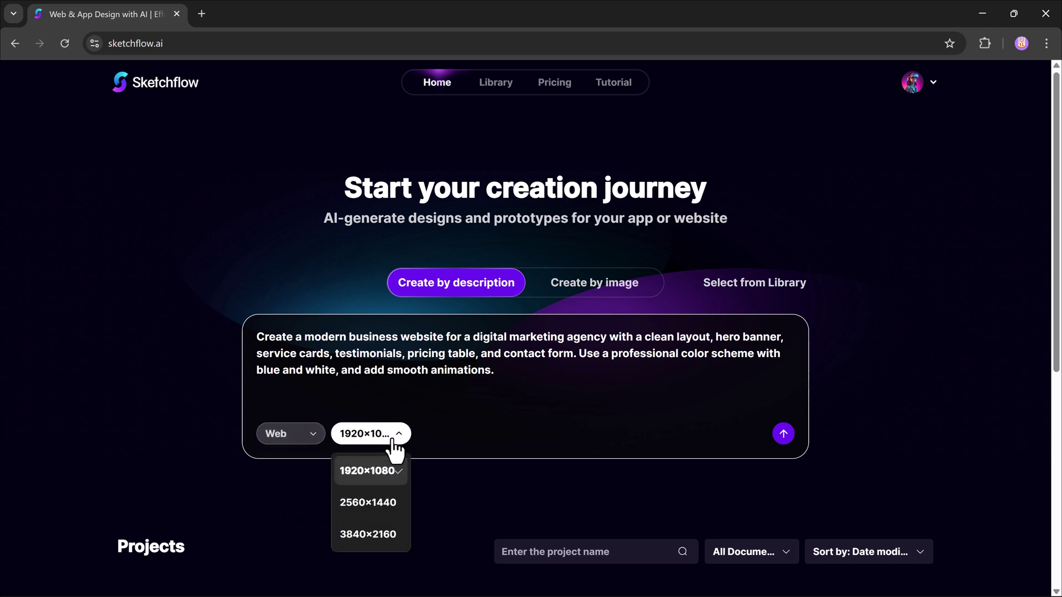
left_click(783, 436)
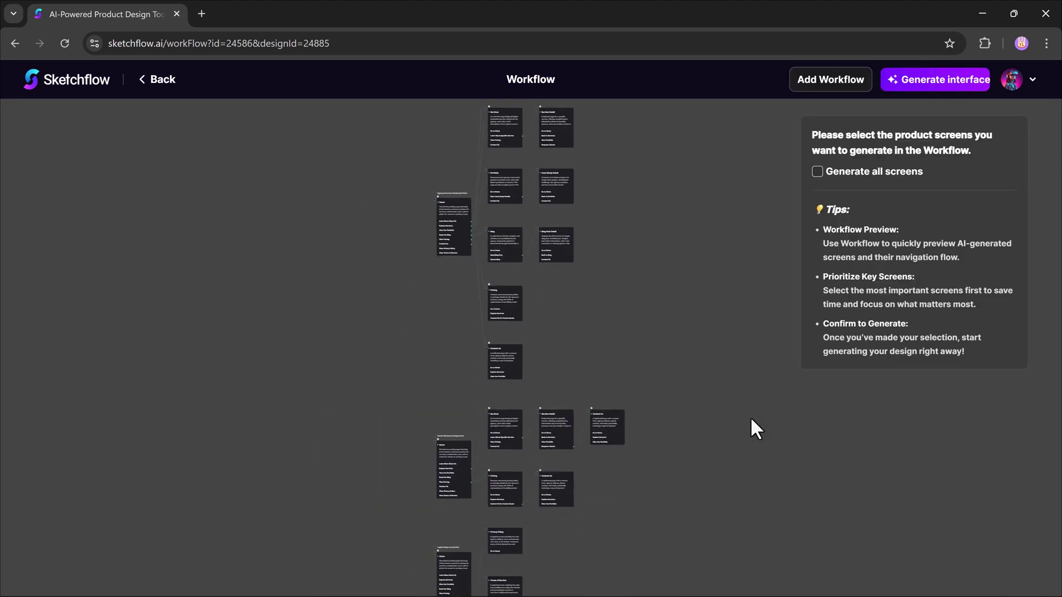
scroll(751, 417, "up", 2)
scroll(750, 417, "up", 2)
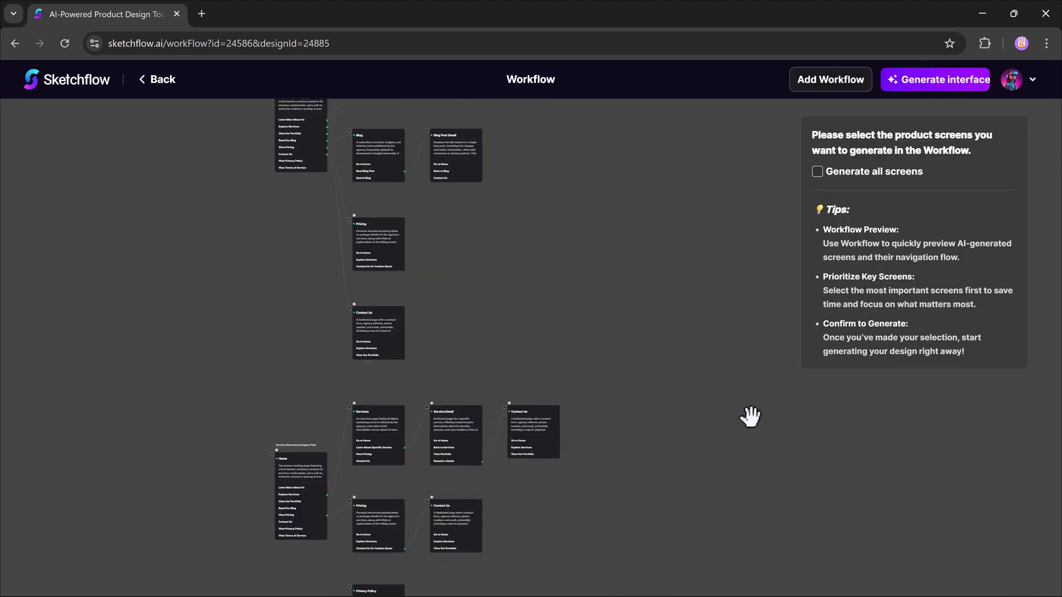
scroll(750, 417, "up", 2)
scroll(750, 417, "up", 2)
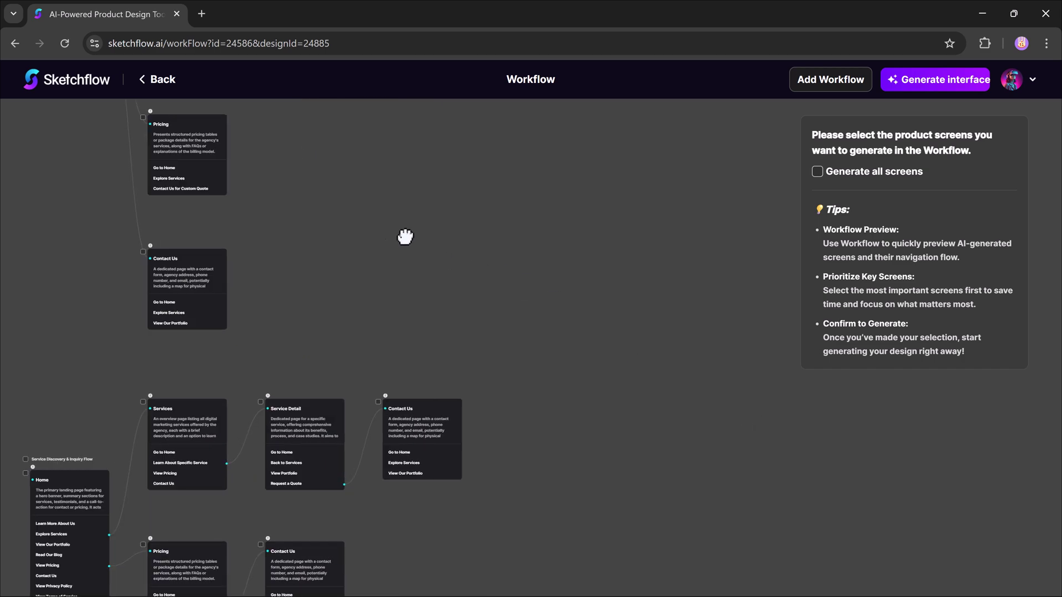
Mark the Home, Blog, Blog Post Detail and Pricing screens for generation
left_click_drag(404, 237, 609, 305)
scroll(610, 304, "up", 2)
scroll(514, 251, "up", 2)
scroll(462, 325, "up", 3)
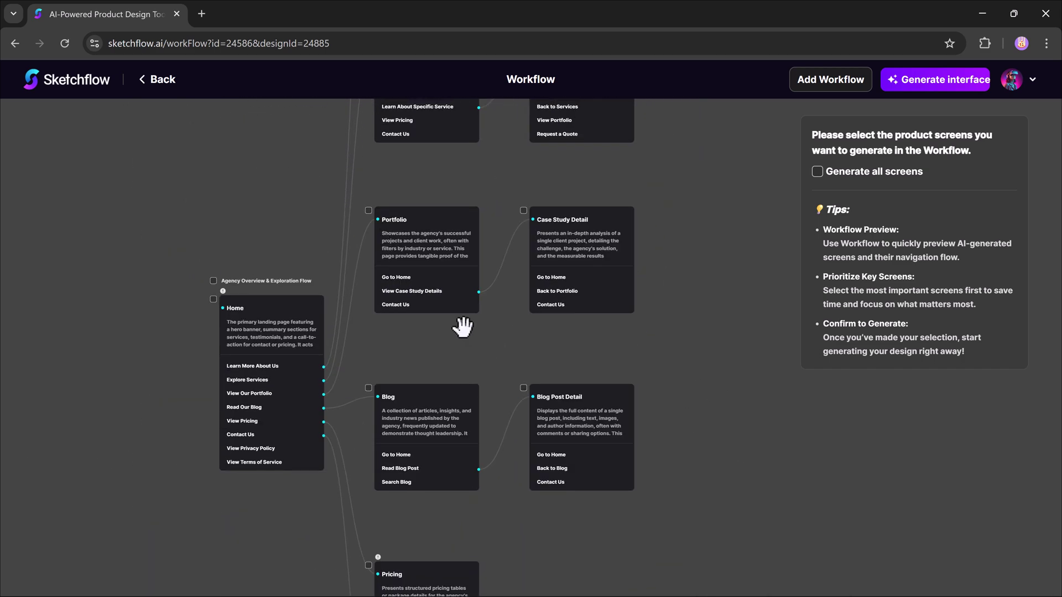
scroll(482, 415, "up", 2)
scroll(467, 197, "down", 3)
left_click_drag(513, 117, 512, 403)
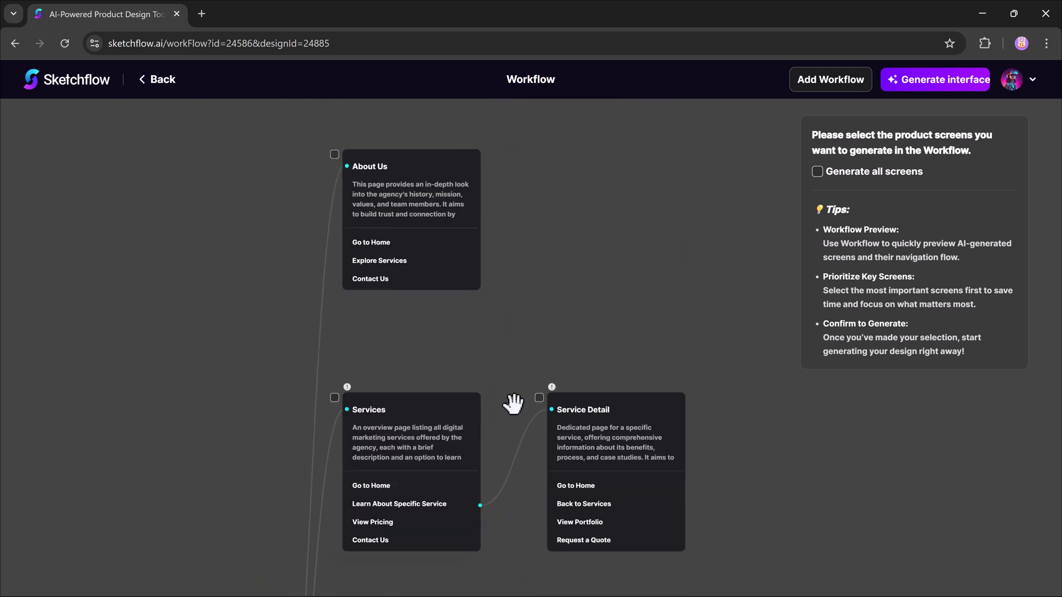
left_click_drag(511, 367, 520, 35)
scroll(541, 428, "down", 1)
scroll(718, 451, "down", 5)
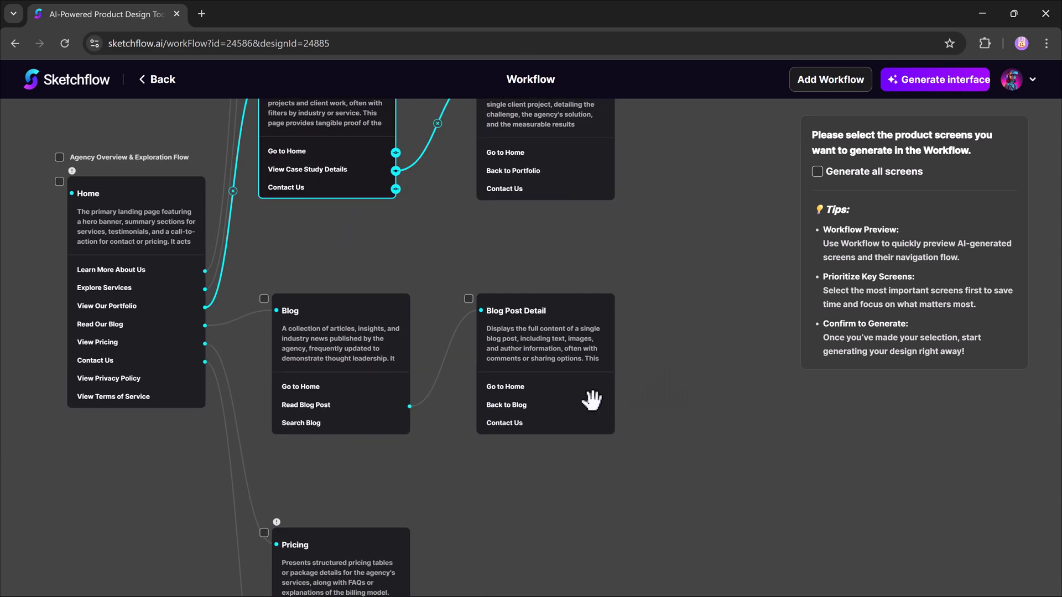
left_click(83, 240)
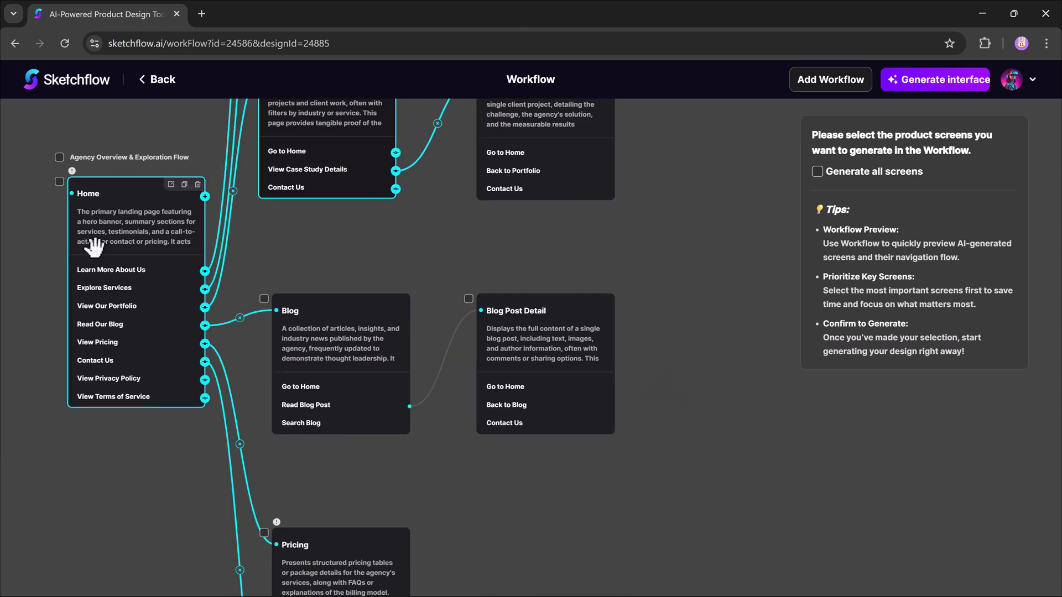
left_click(264, 299)
left_click(468, 299)
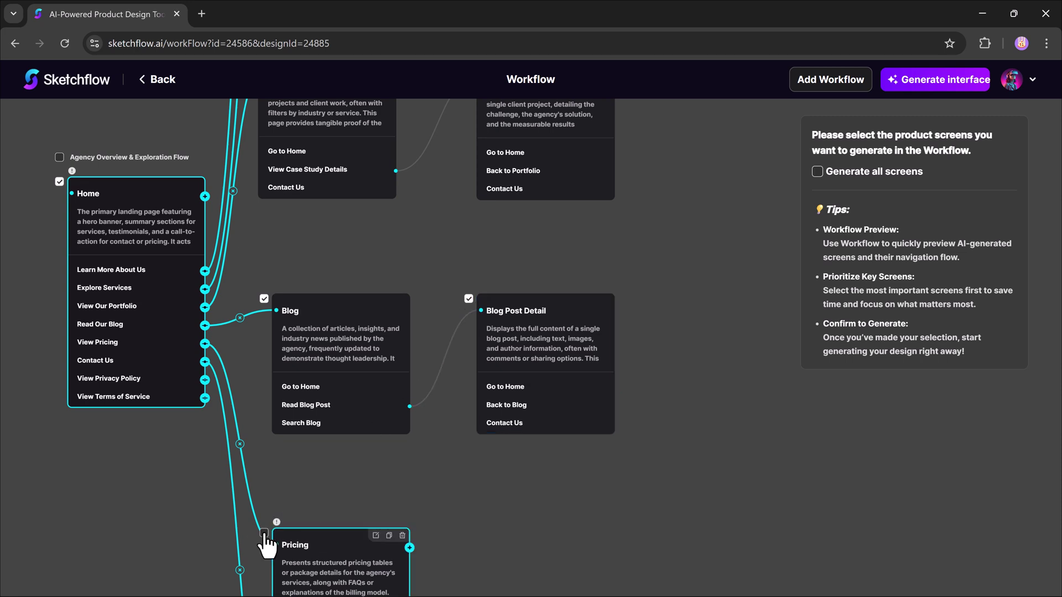
left_click(264, 533)
scroll(448, 382, "up", 2)
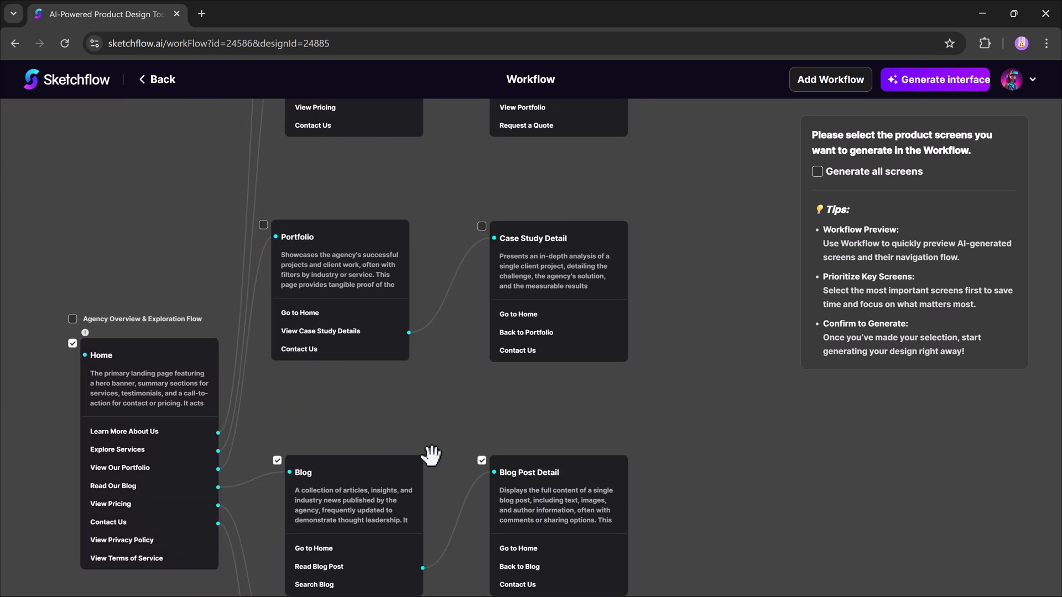
scroll(435, 452, "up", 2)
Add Portfolio and Case Study Detail, select all screens, and bring up the interface styles
left_click(264, 363)
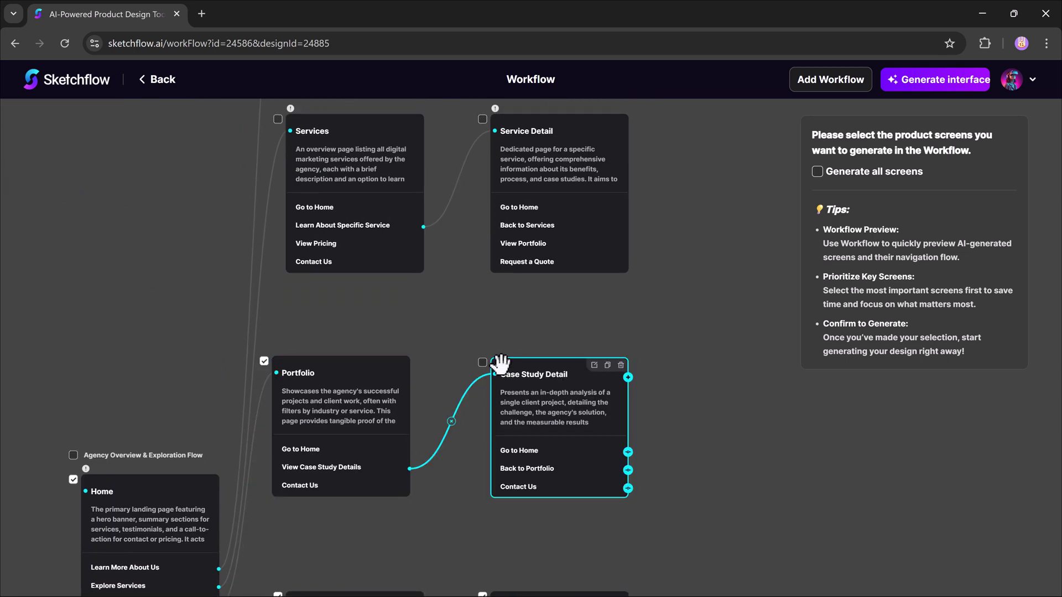
left_click(483, 363)
left_click(820, 173)
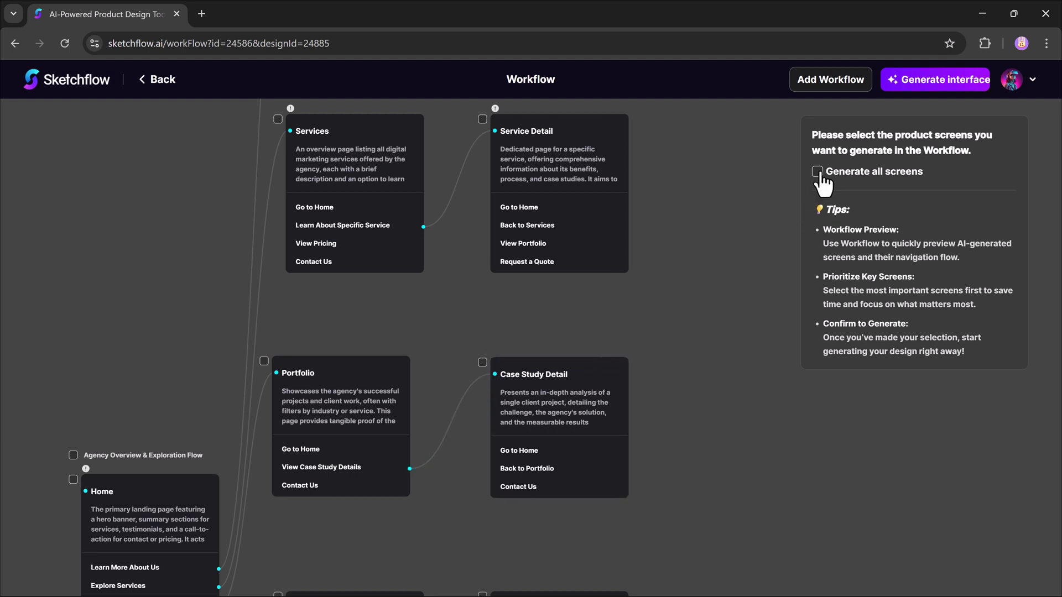
left_click(924, 88)
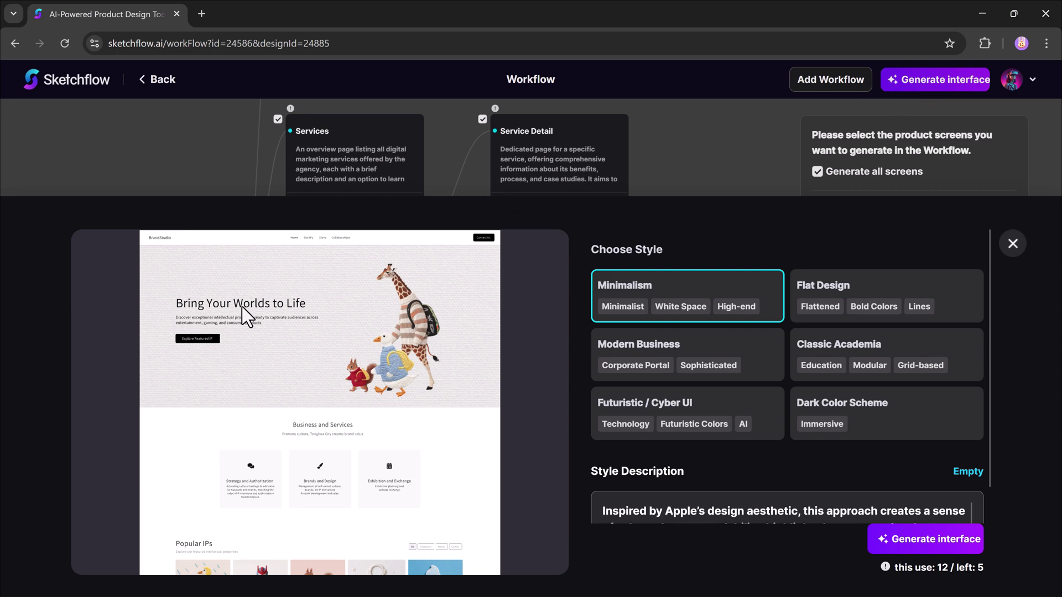
scroll(311, 306, "down", 3)
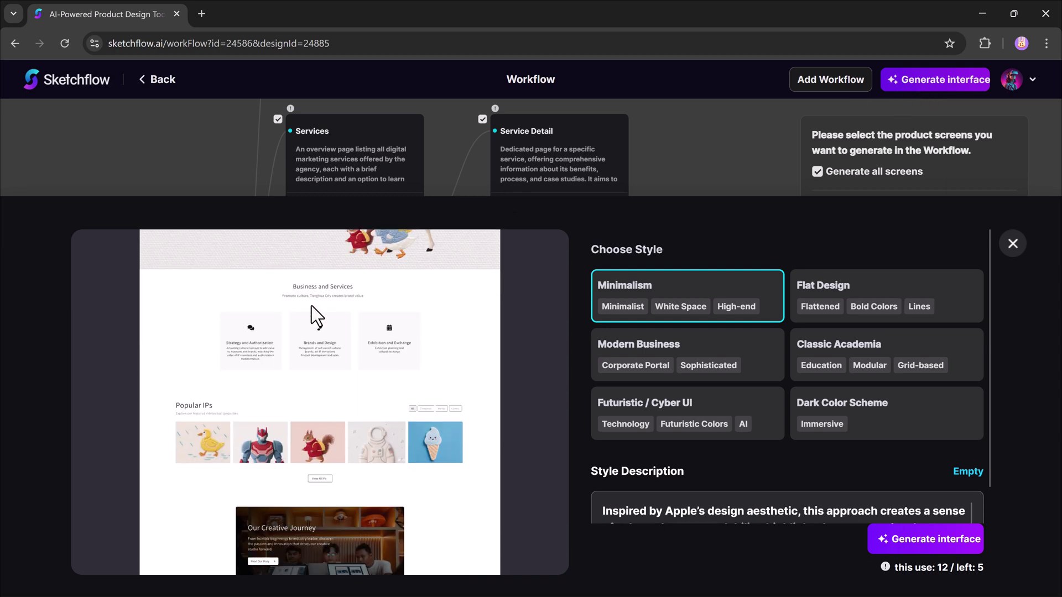
scroll(311, 307, "down", 5)
scroll(310, 304, "up", 10)
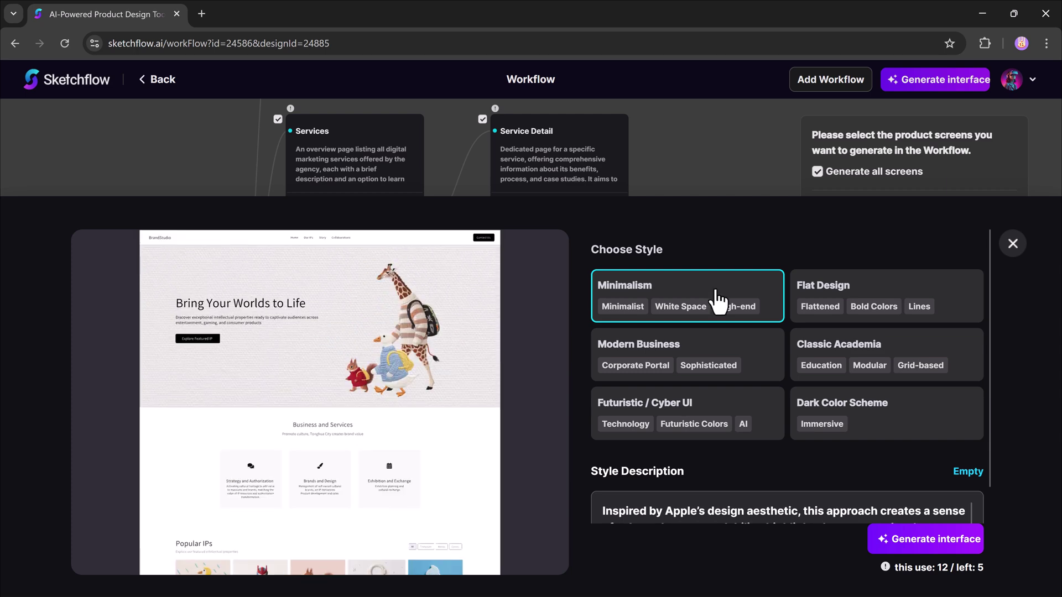
Compare Flat Design, Modern Business and Dark Color Scheme, then generate all pages in Modern Business
left_click(886, 302)
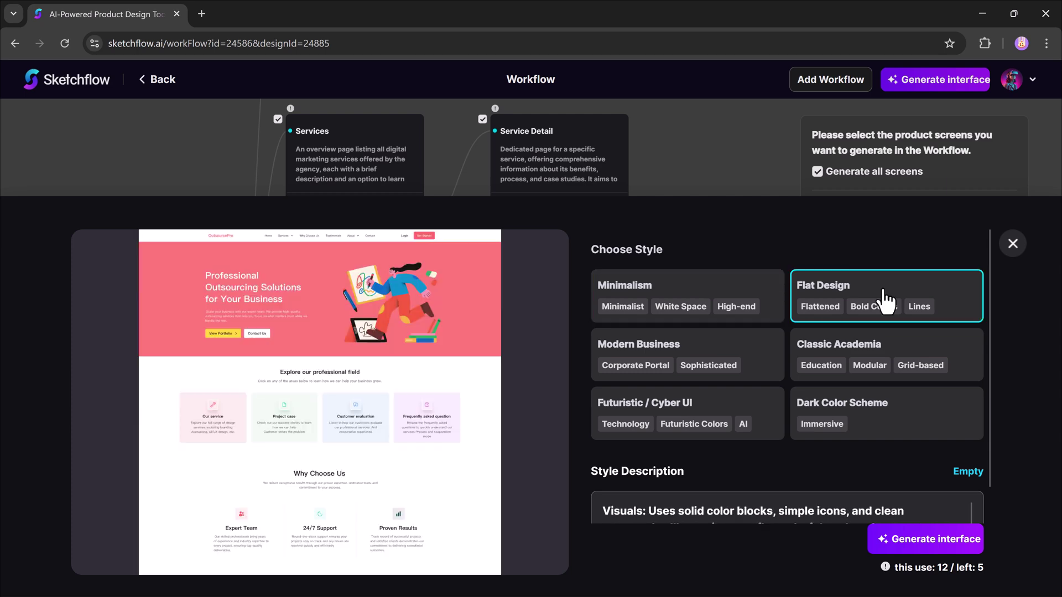
left_click(719, 355)
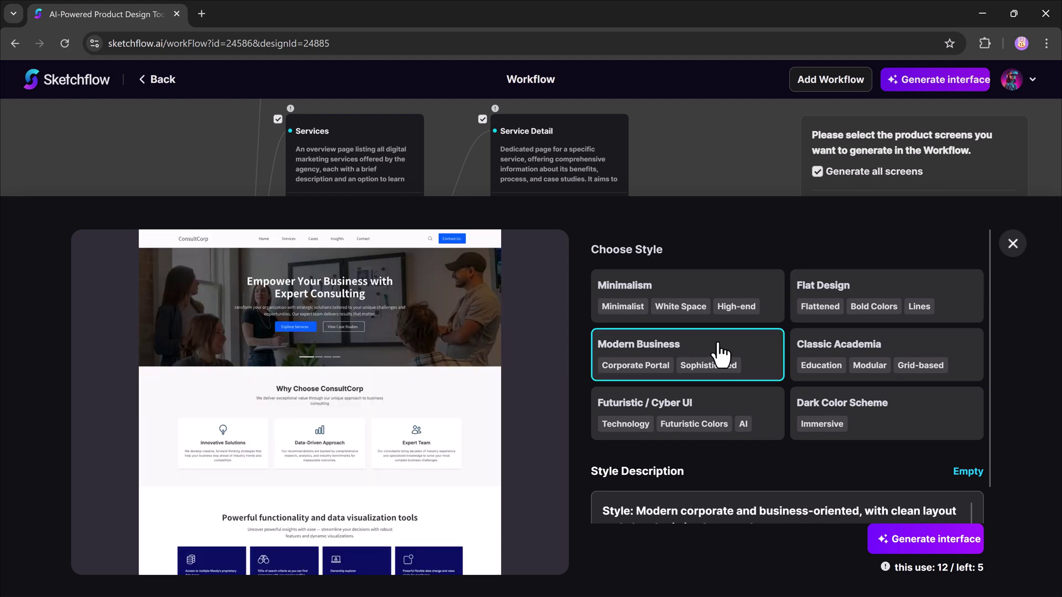
left_click(873, 414)
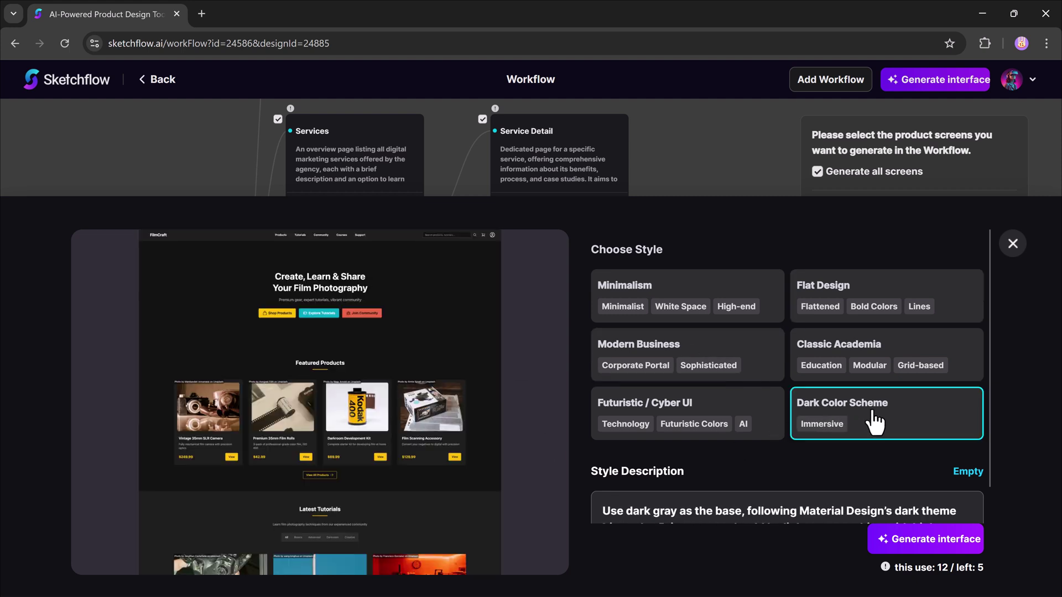
left_click(705, 353)
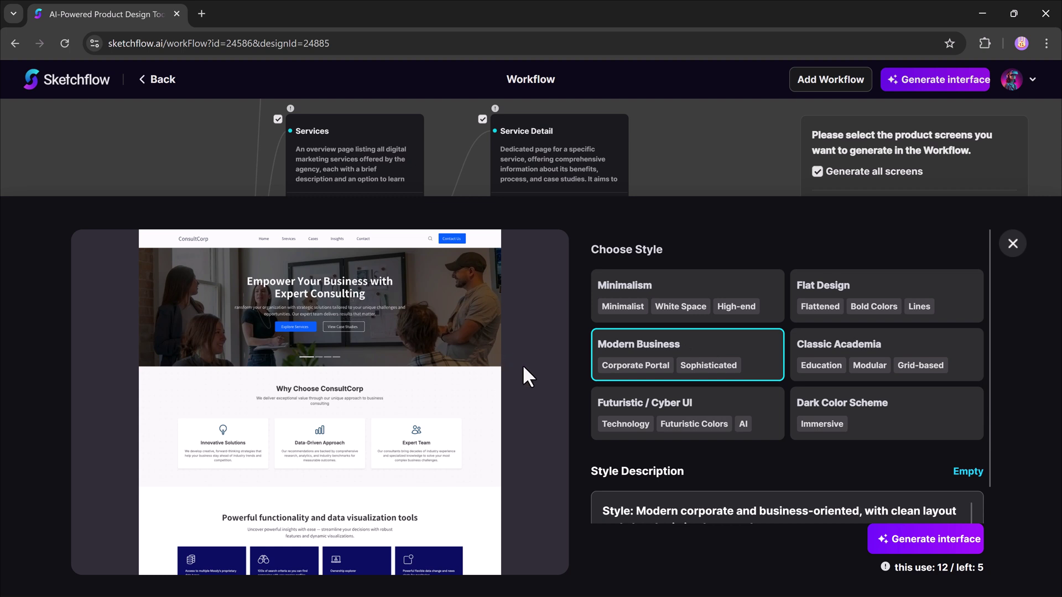
scroll(685, 455, "down", 2)
scroll(691, 444, "down", 2)
scroll(690, 444, "down", 1)
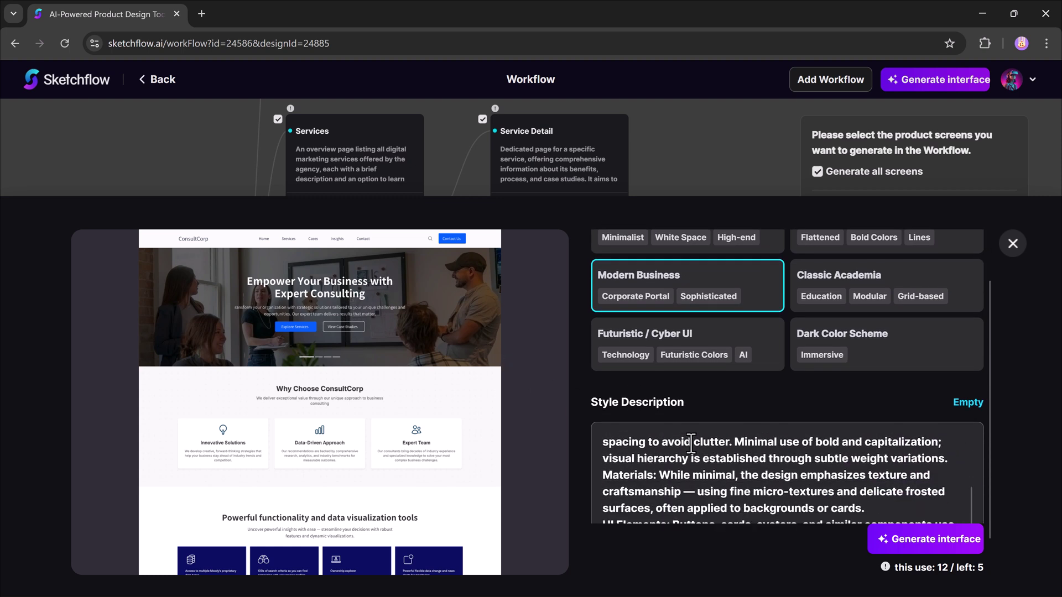
scroll(618, 479, "down", 2)
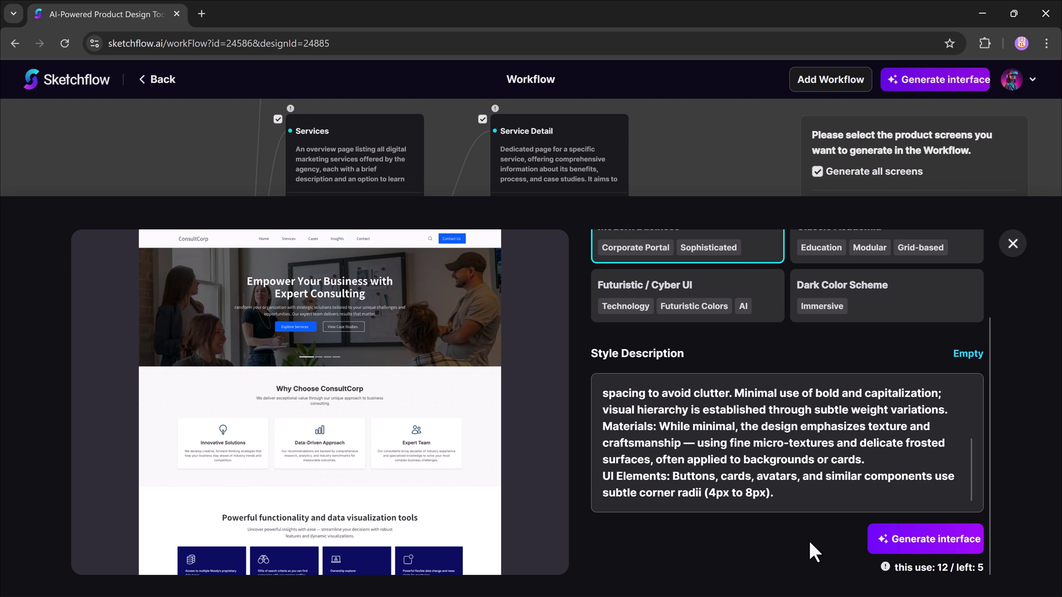
left_click(922, 547)
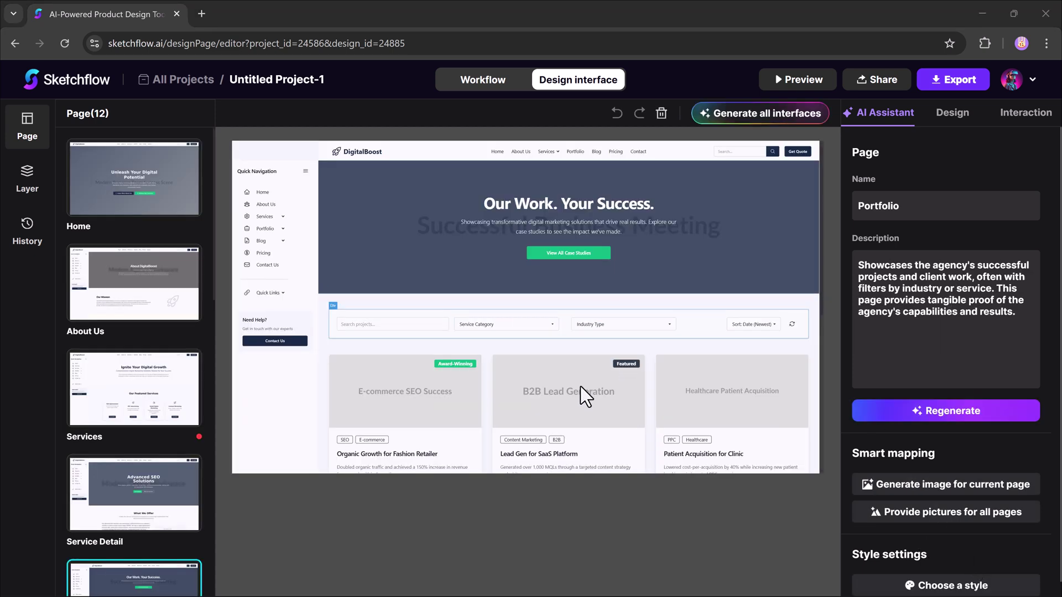
scroll(534, 383, "down", 2)
scroll(532, 366, "down", 2)
scroll(533, 365, "down", 2)
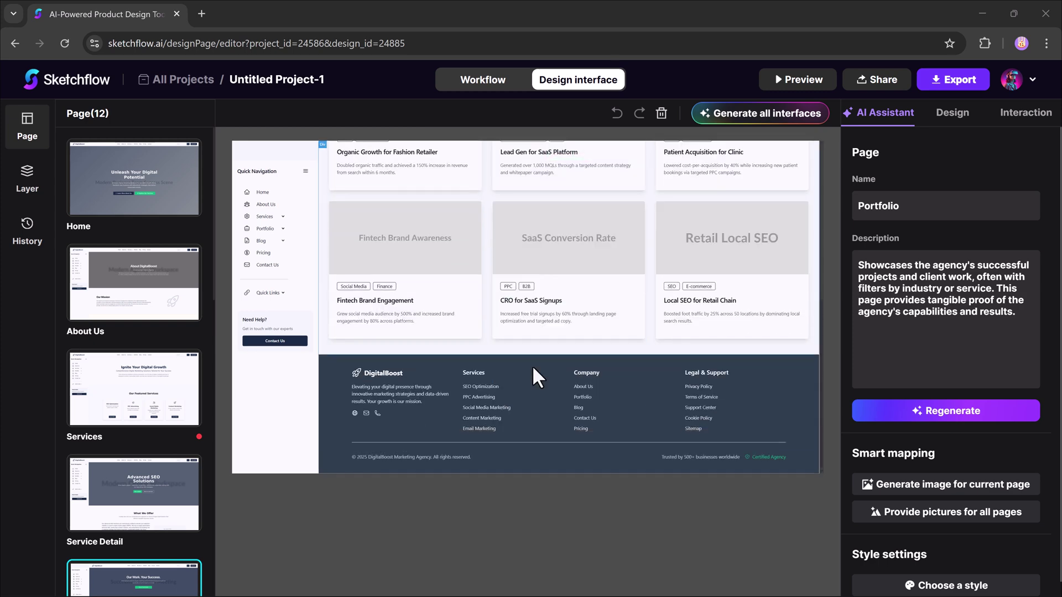
Open the About Us, Service Detail and Services pages from the Page panel
left_click(151, 297)
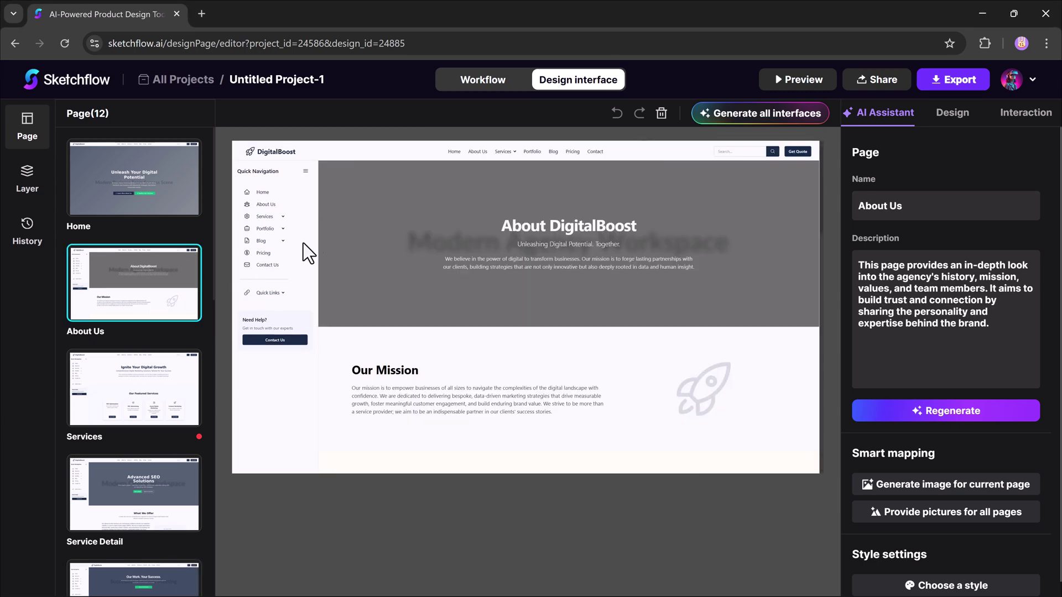
scroll(446, 205, "down", 1)
scroll(444, 237, "down", 3)
scroll(443, 236, "down", 3)
scroll(443, 244, "down", 5)
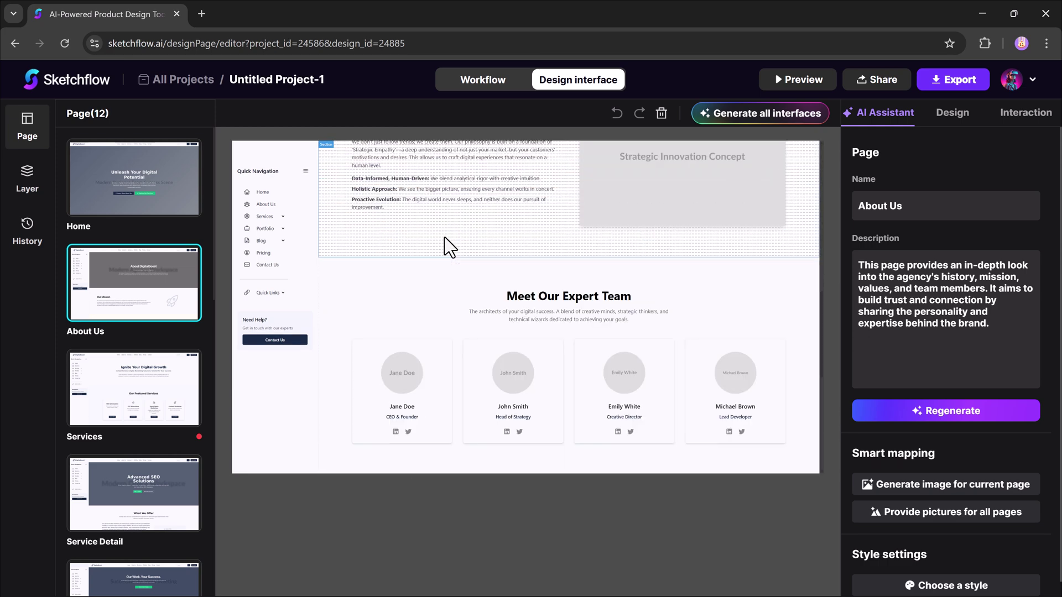
scroll(443, 244, "down", 4)
scroll(446, 252, "down", 3)
left_click(132, 494)
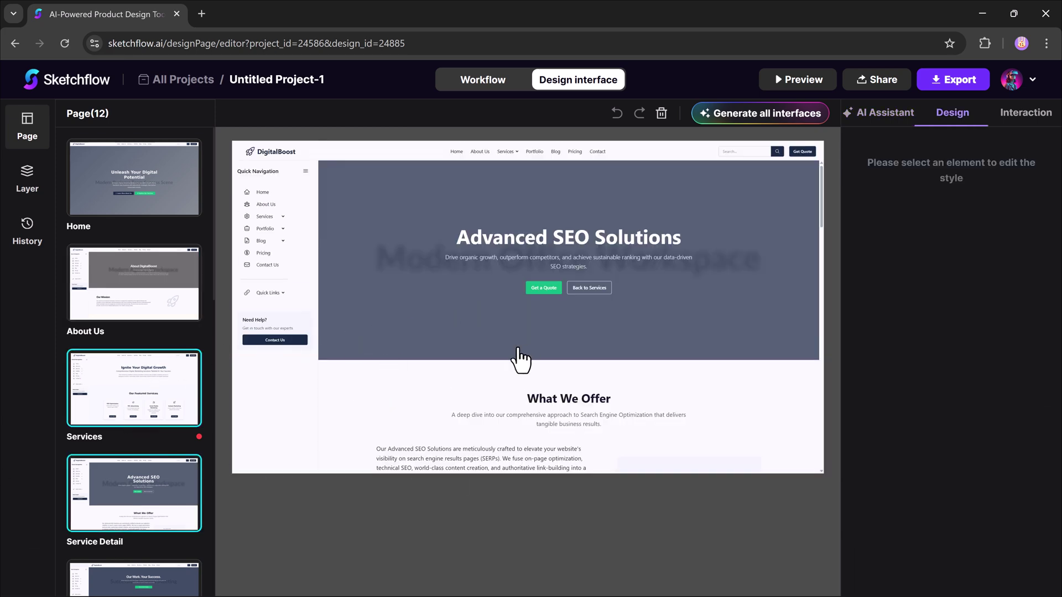
left_click(204, 384)
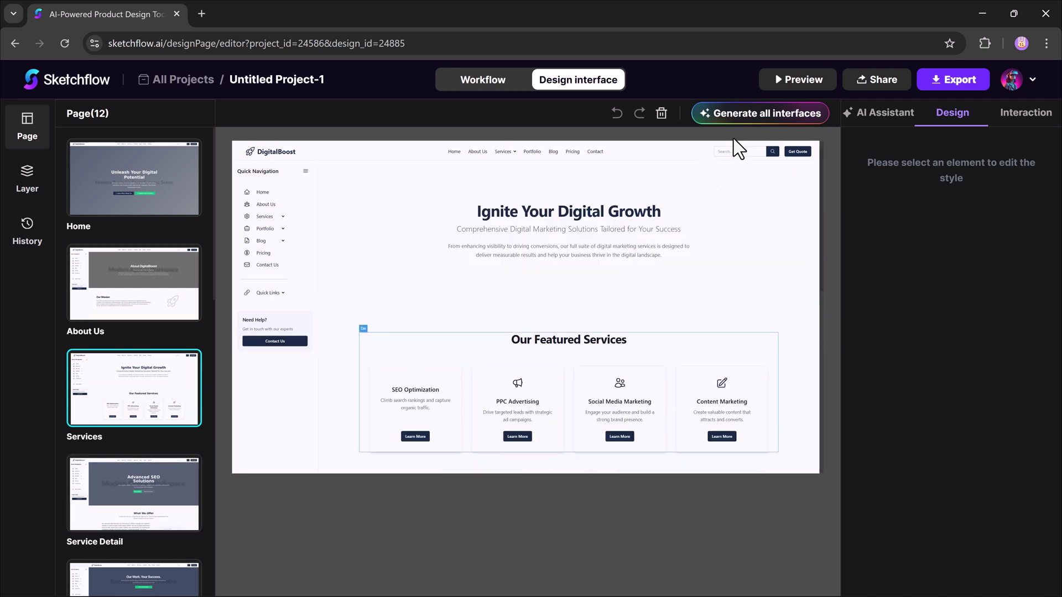
Preview the website, viewing the Home page and then the About Us page
left_click(802, 79)
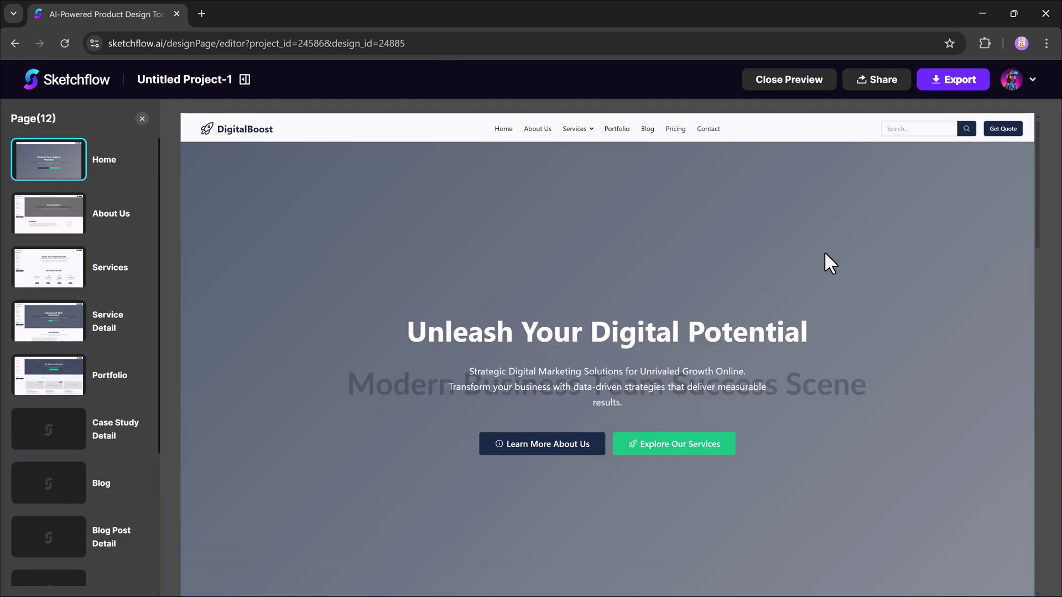
scroll(825, 251, "down", 2)
scroll(824, 252, "down", 3)
scroll(824, 251, "down", 2)
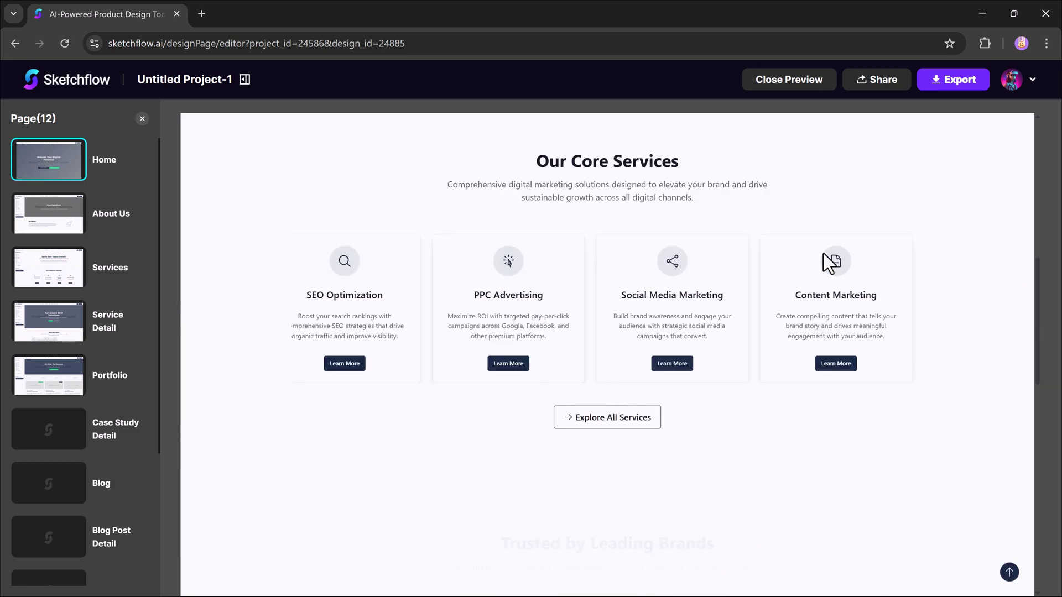
scroll(824, 254, "down", 4)
scroll(823, 254, "down", 3)
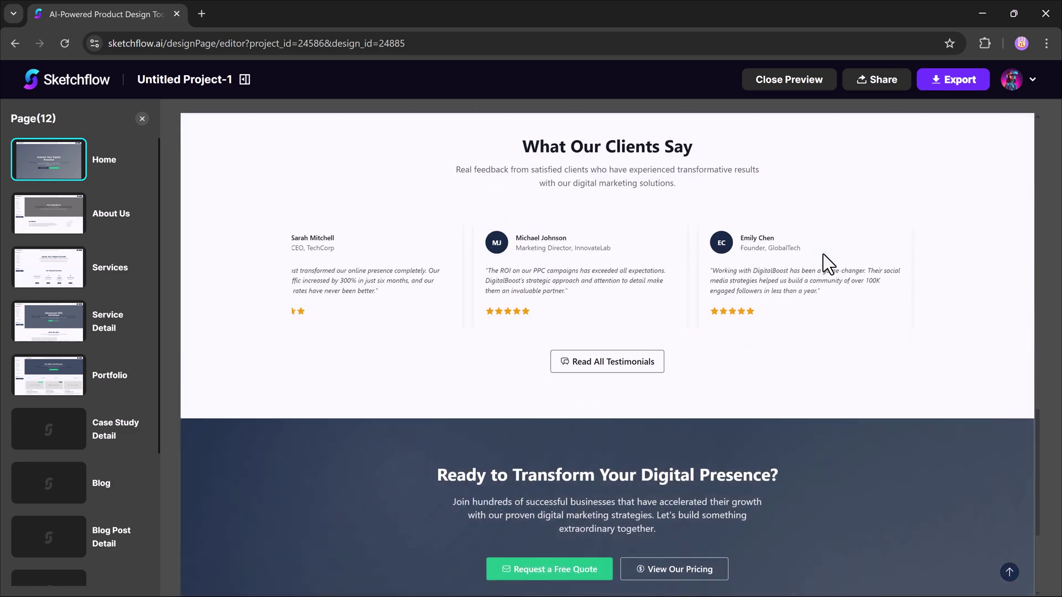
scroll(824, 254, "down", 2)
scroll(821, 251, "up", 2)
scroll(822, 252, "up", 3)
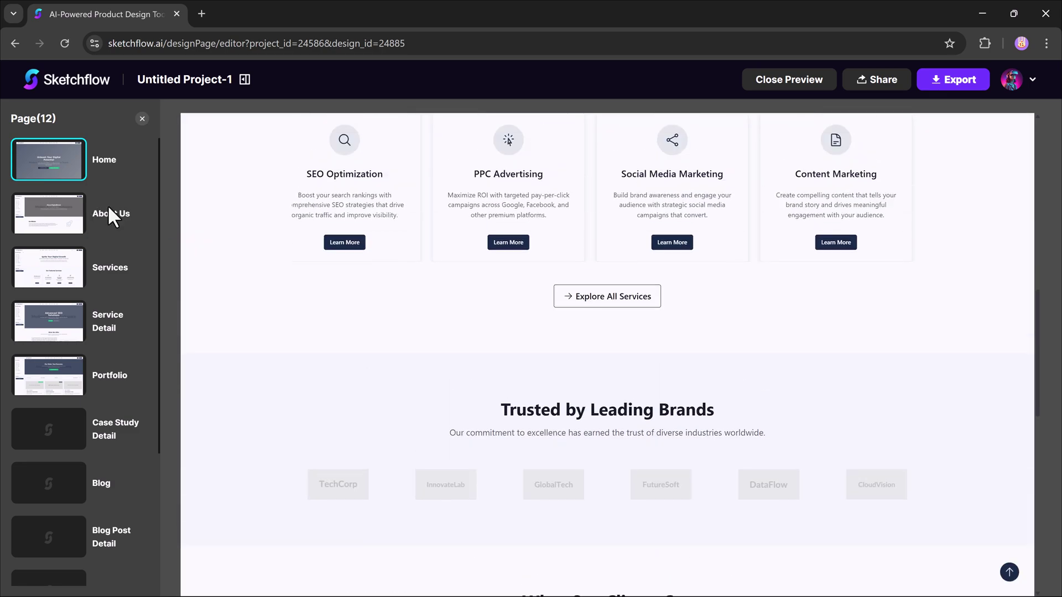
left_click(79, 220)
scroll(607, 253, "down", 2)
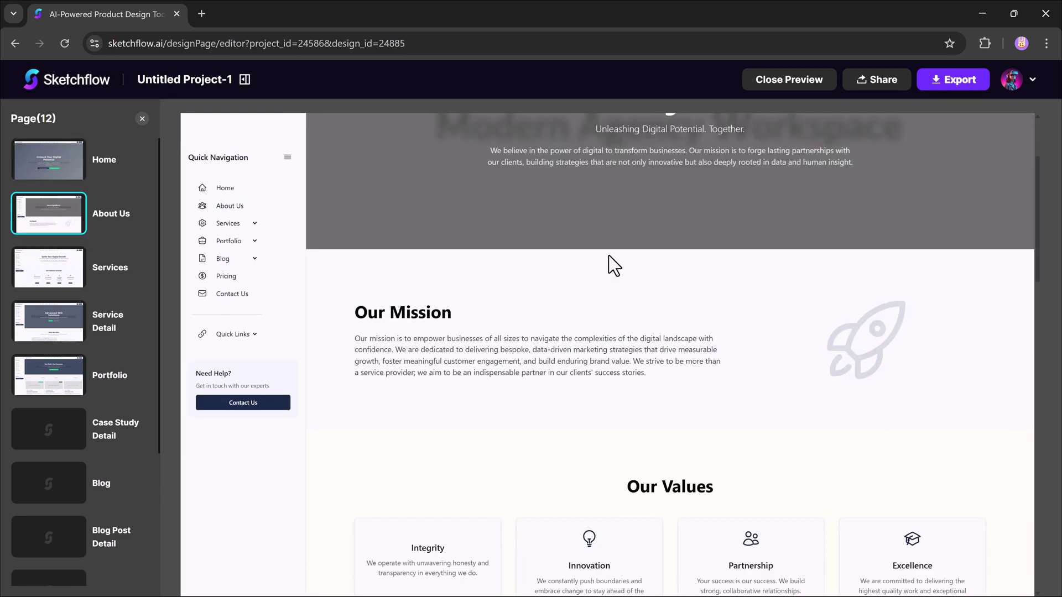
scroll(608, 256, "down", 2)
scroll(608, 257, "down", 2)
scroll(608, 258, "down", 1)
scroll(608, 258, "down", 3)
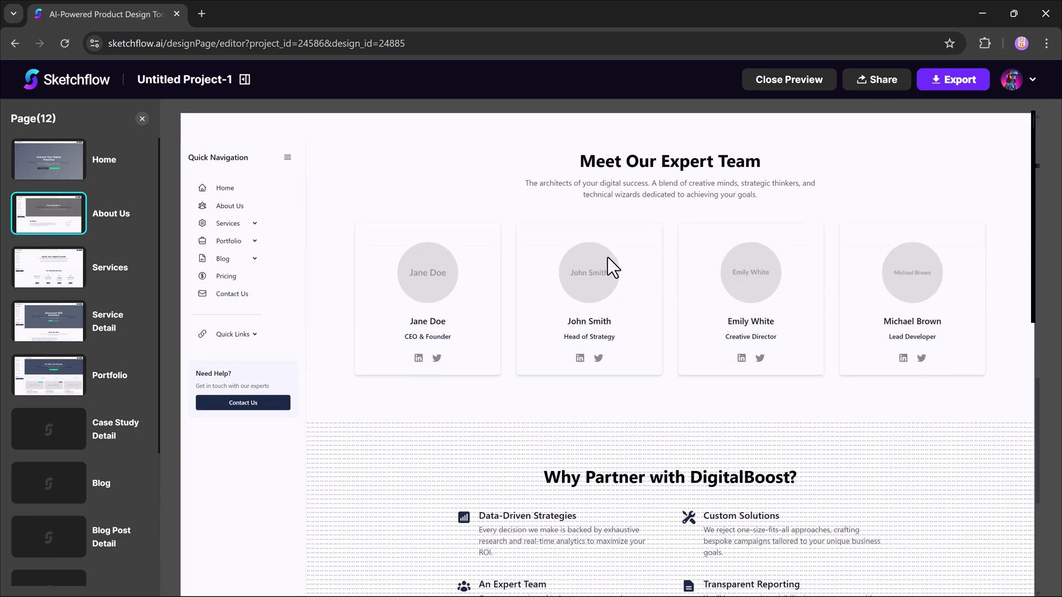
scroll(608, 265, "down", 3)
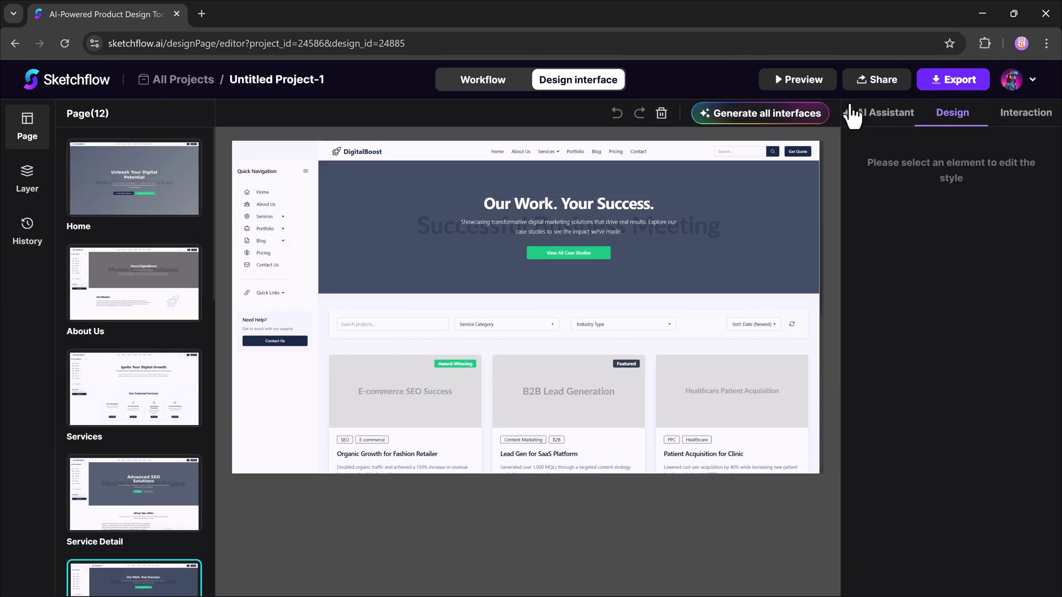
Regenerate the Portfolio hero title with the AI instruction 'Add Hero Section pop up'
left_click(871, 122)
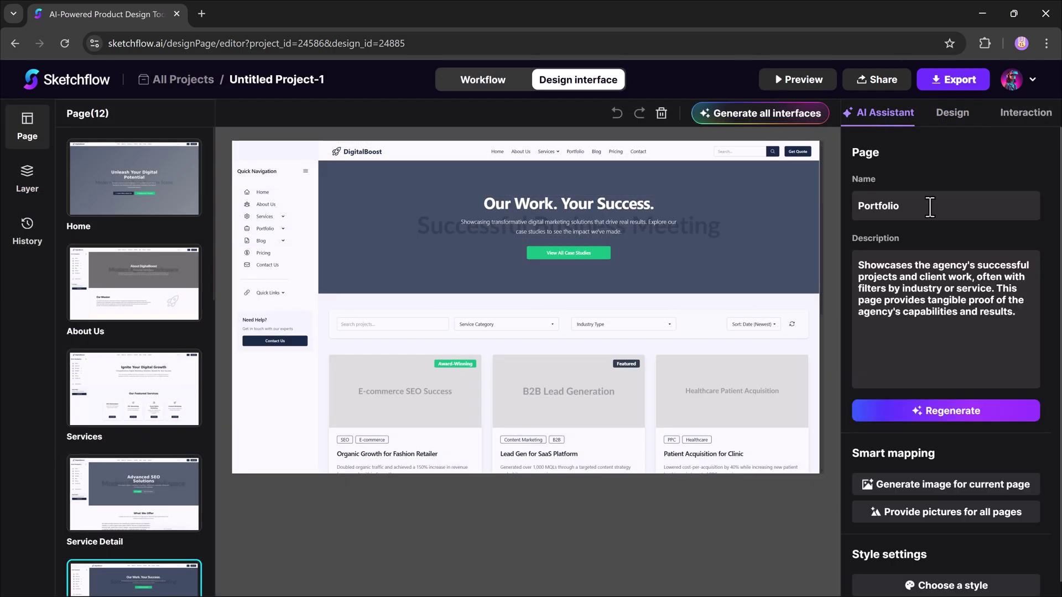
left_click(1001, 326)
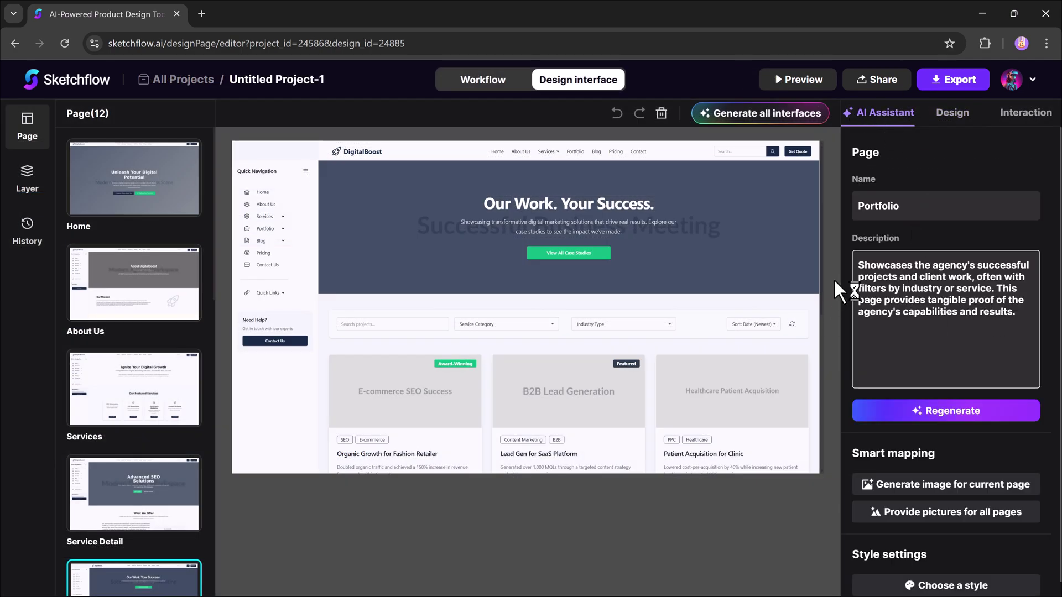
scroll(591, 261, "down", 1)
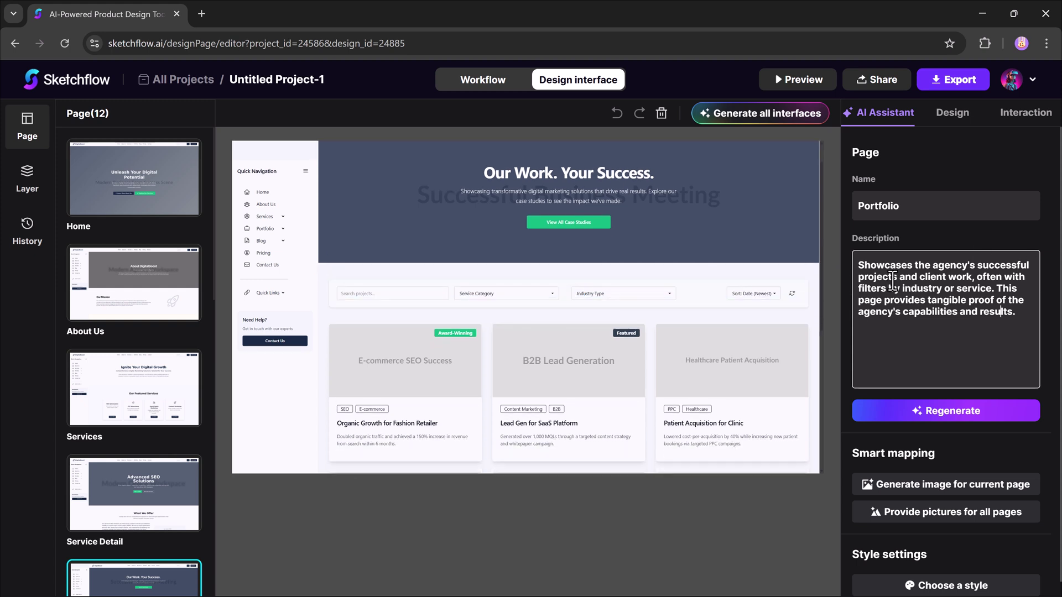
left_click_drag(1012, 321, 834, 265)
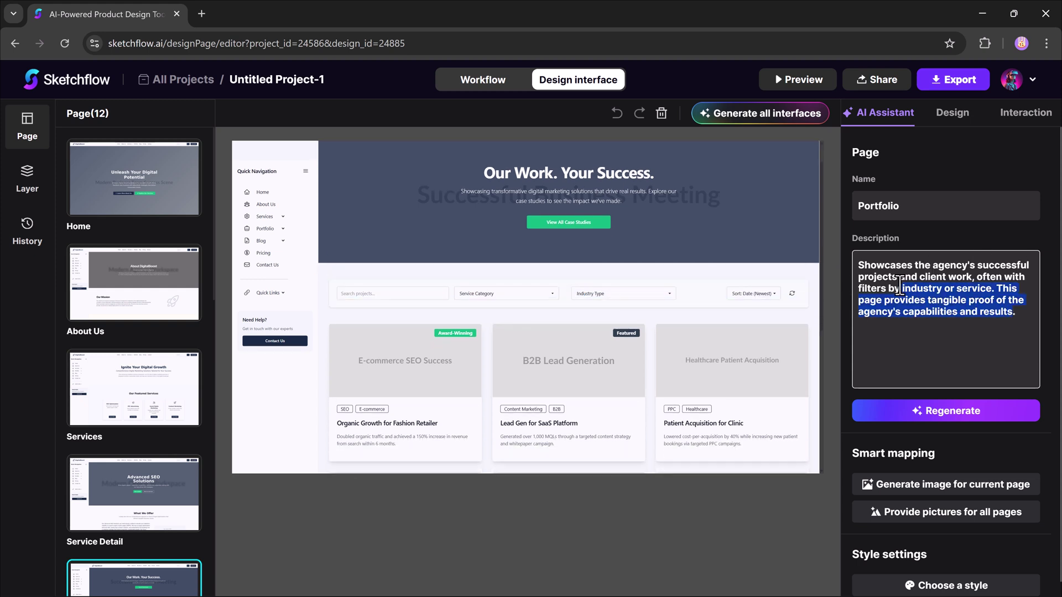
scroll(609, 202, "up", 1)
left_click(610, 201)
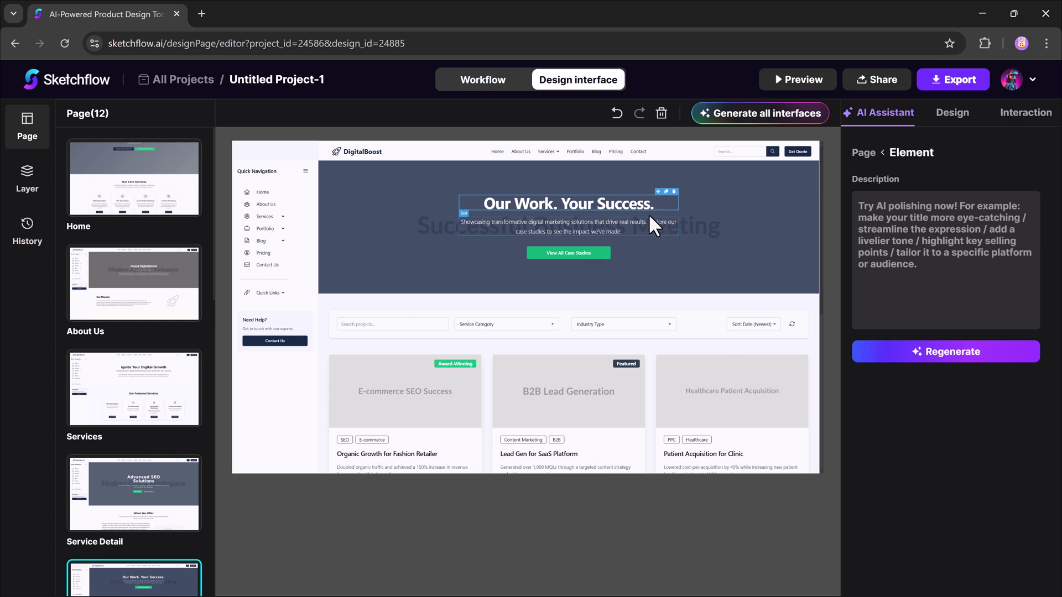
left_click(897, 204)
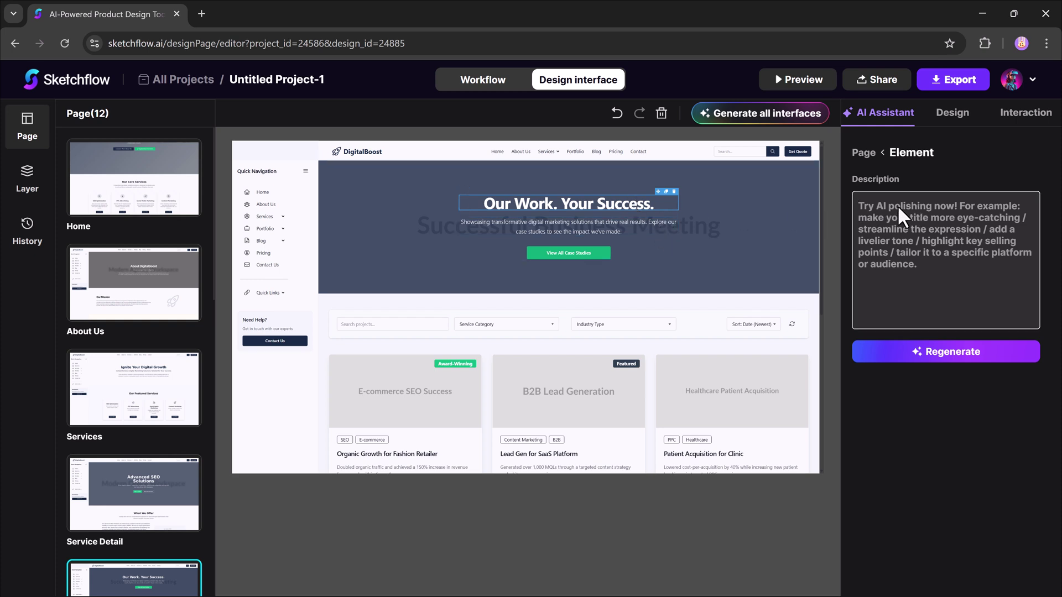
type("Add Hero Section pop up")
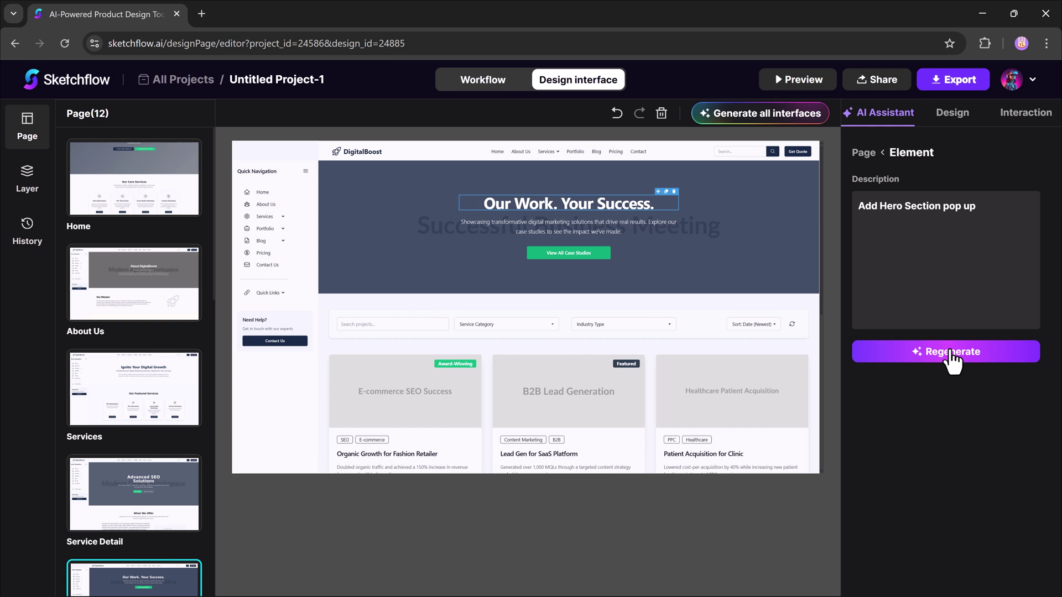
left_click(950, 354)
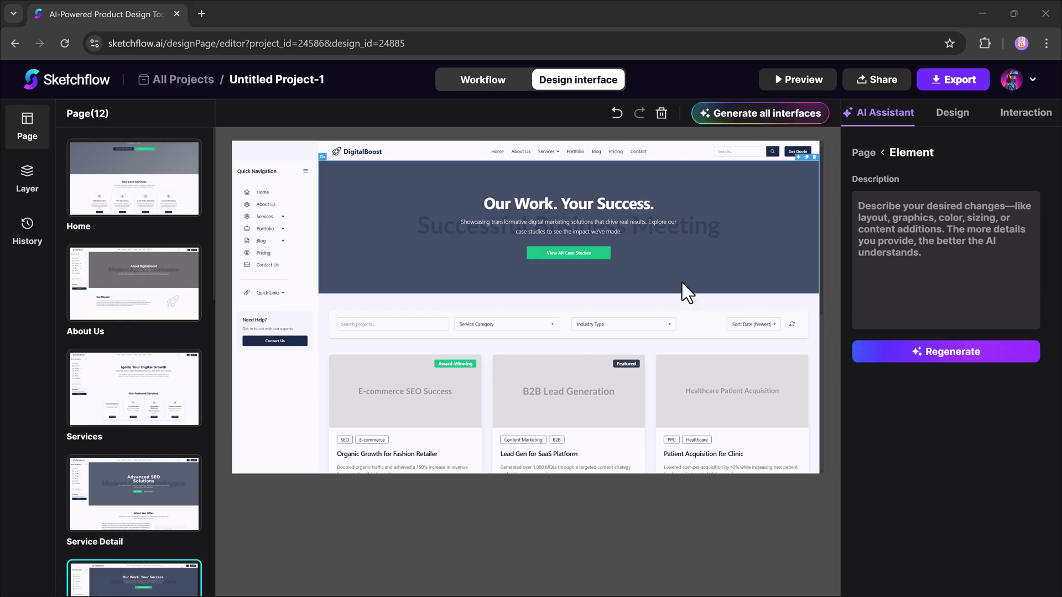
left_click(590, 213)
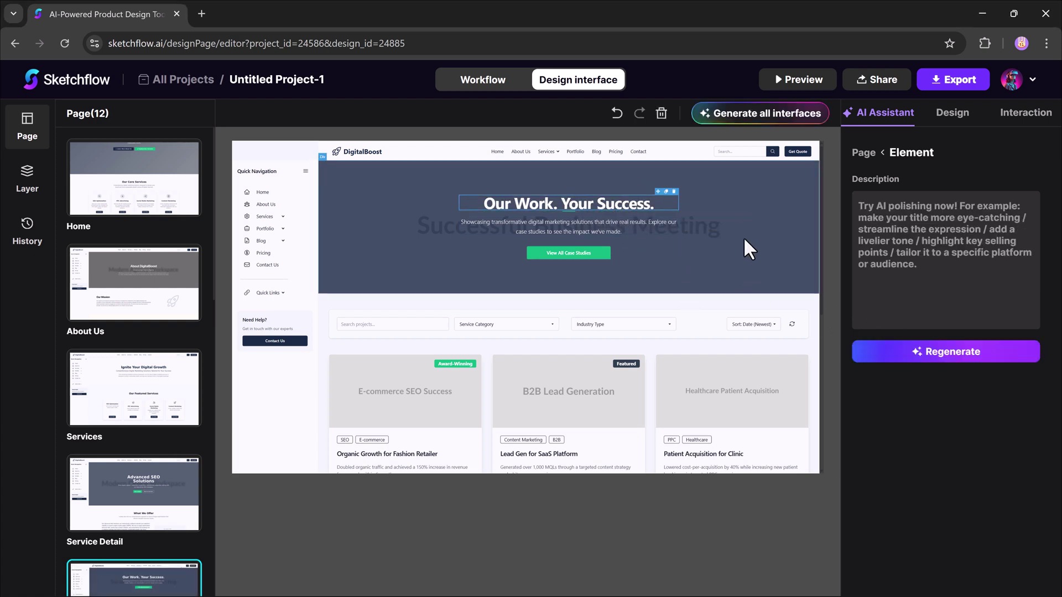
Expand the title's Dimension, Flex and Fill sections in the Design tab
left_click(944, 117)
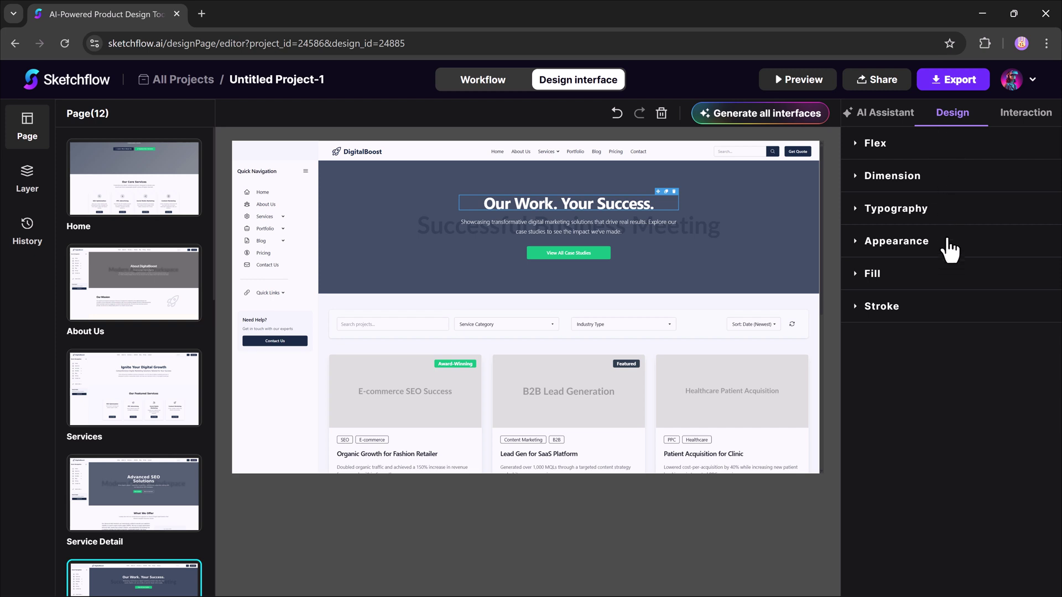
left_click(889, 176)
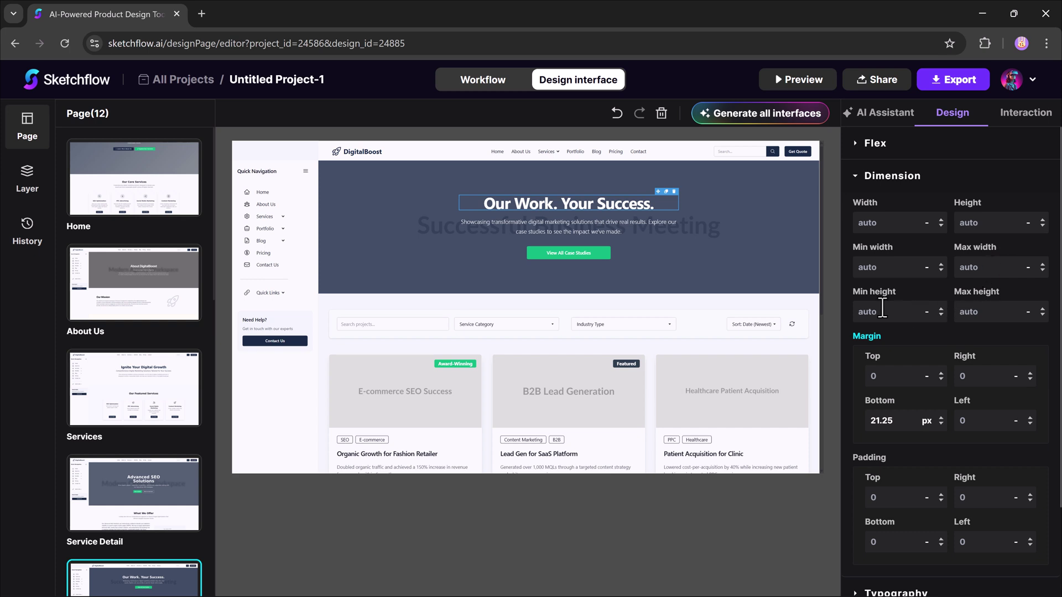
scroll(989, 306, "down", 2)
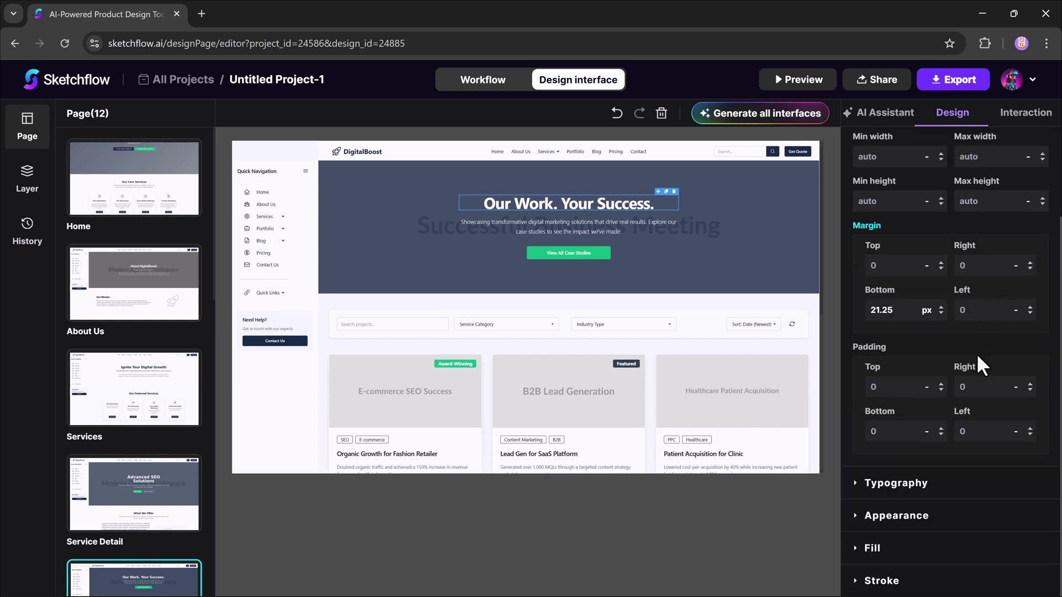
scroll(977, 353, "up", 2)
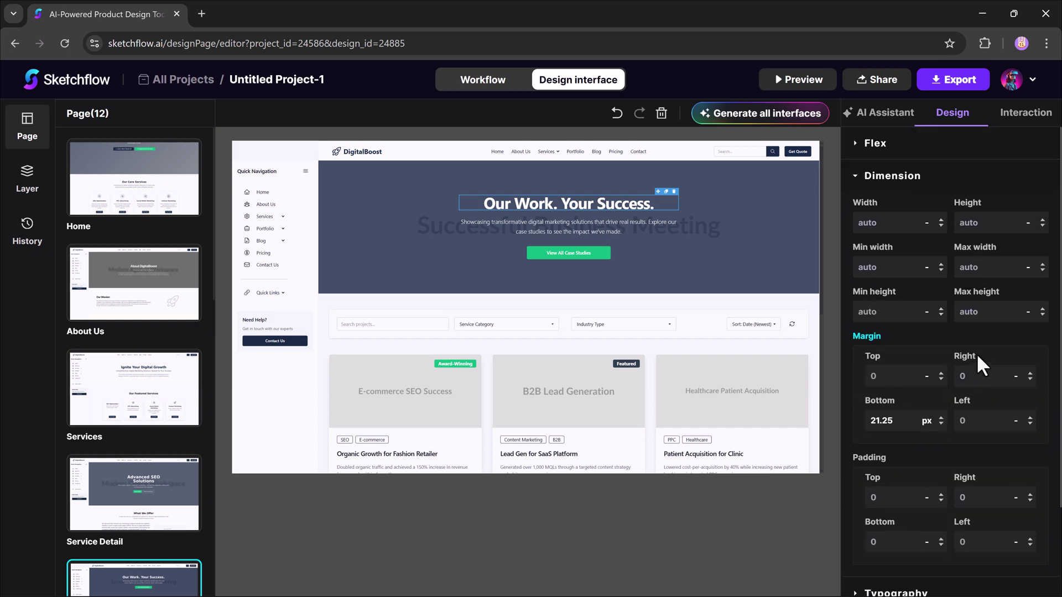
left_click(881, 146)
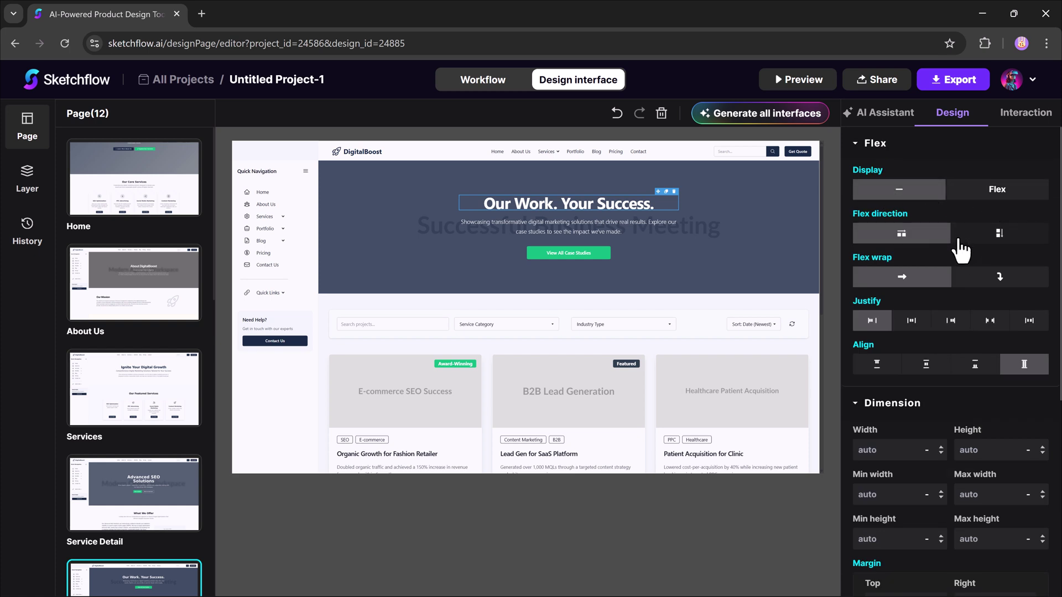
scroll(928, 324, "down", 4)
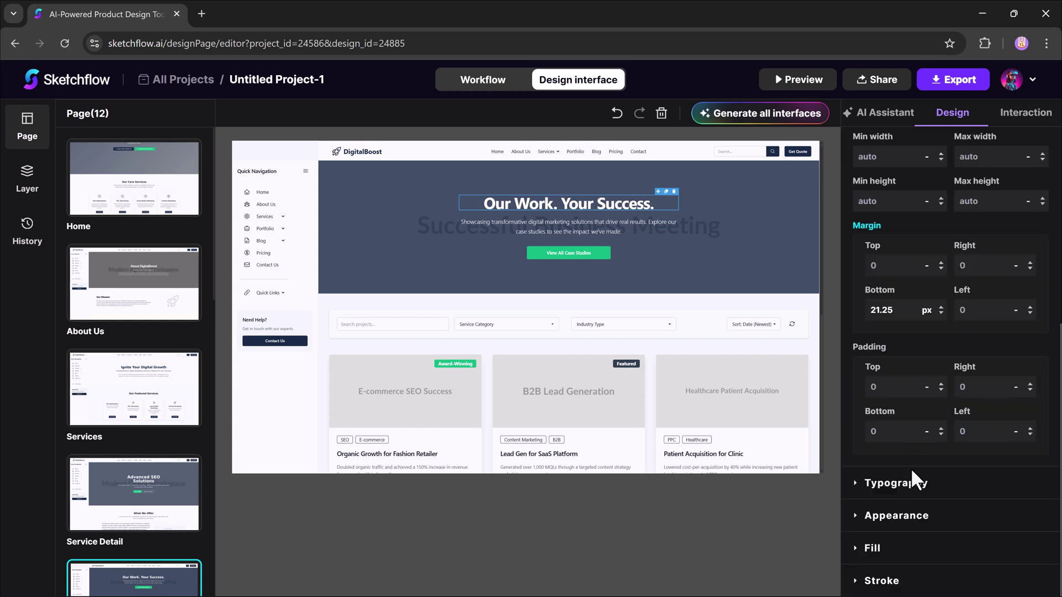
left_click(870, 545)
scroll(894, 449, "down", 3)
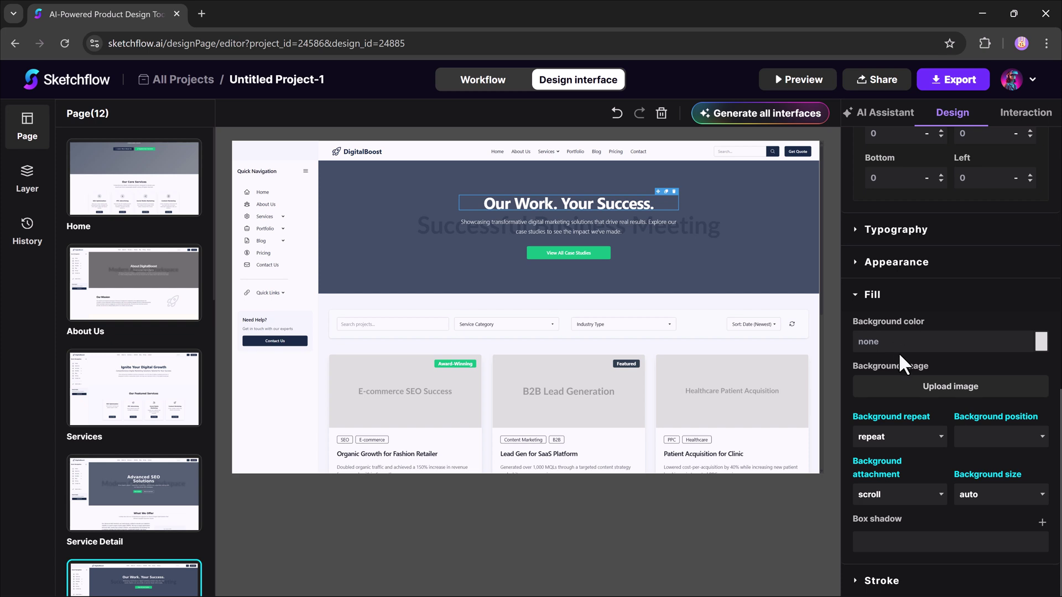
scroll(899, 352, "up", 2)
scroll(899, 353, "up", 3)
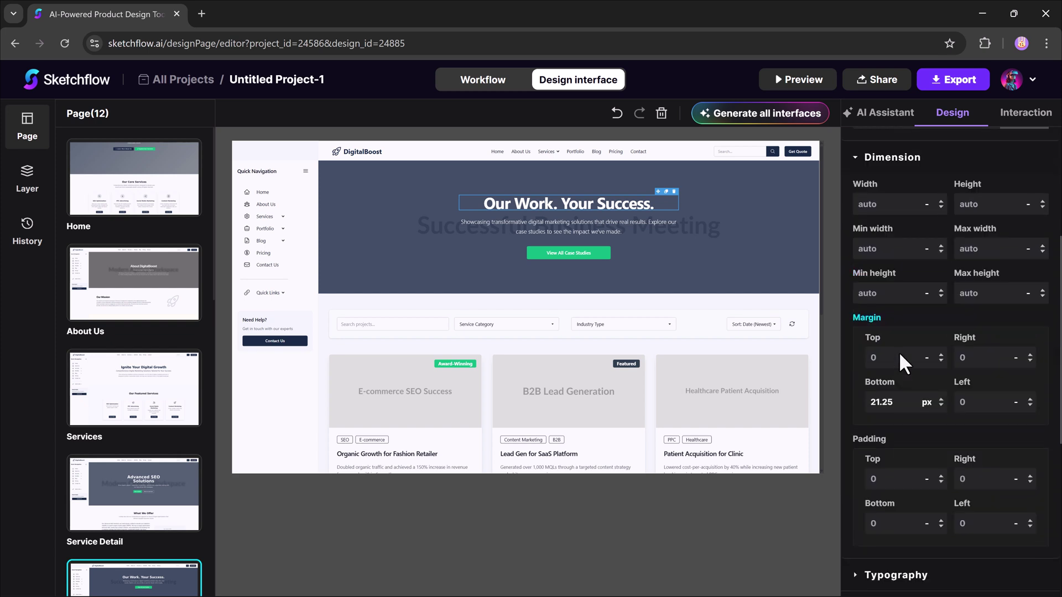
scroll(899, 352, "up", 3)
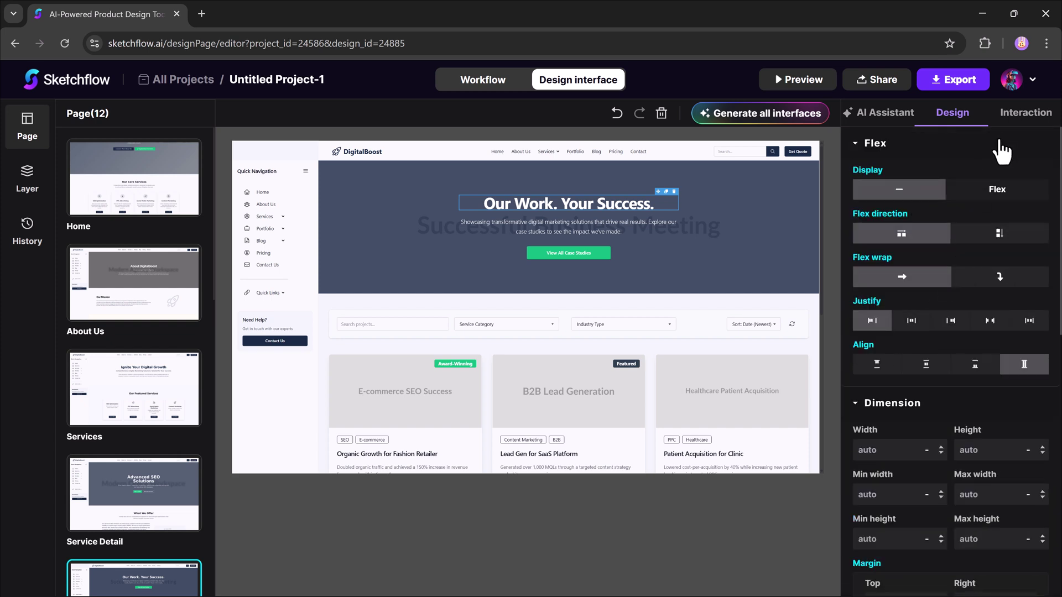
Show the title's Interaction settings, then toggle Import in the Share project popup and close it
left_click(1014, 116)
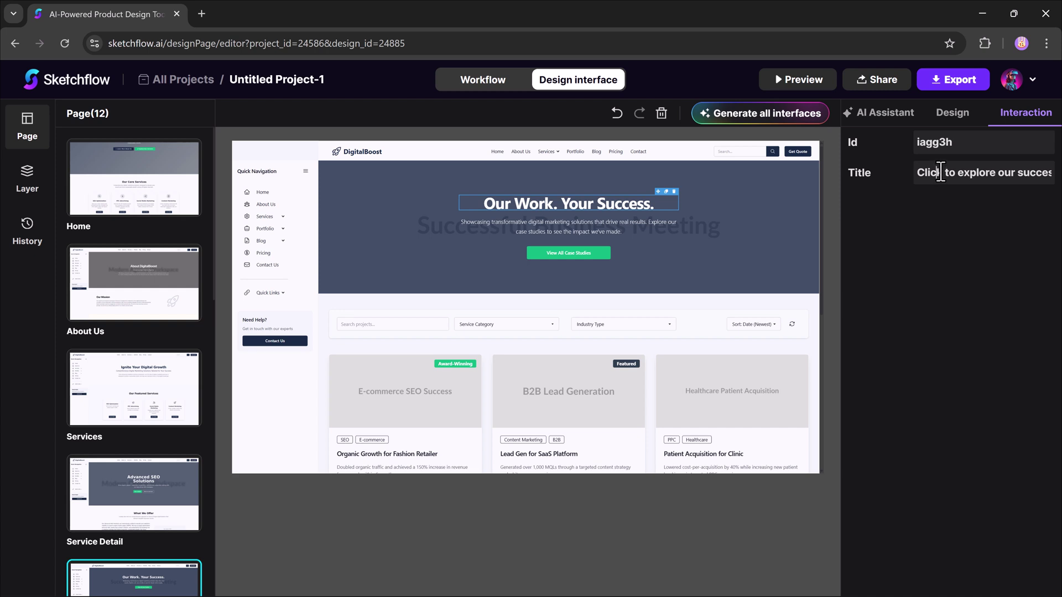
left_click(893, 84)
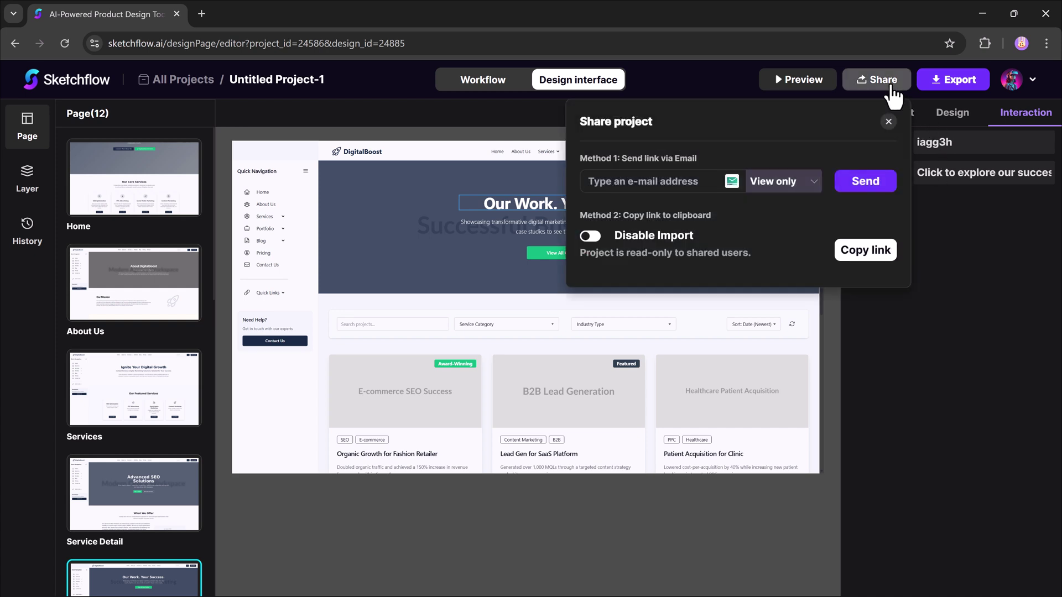
left_click(687, 181)
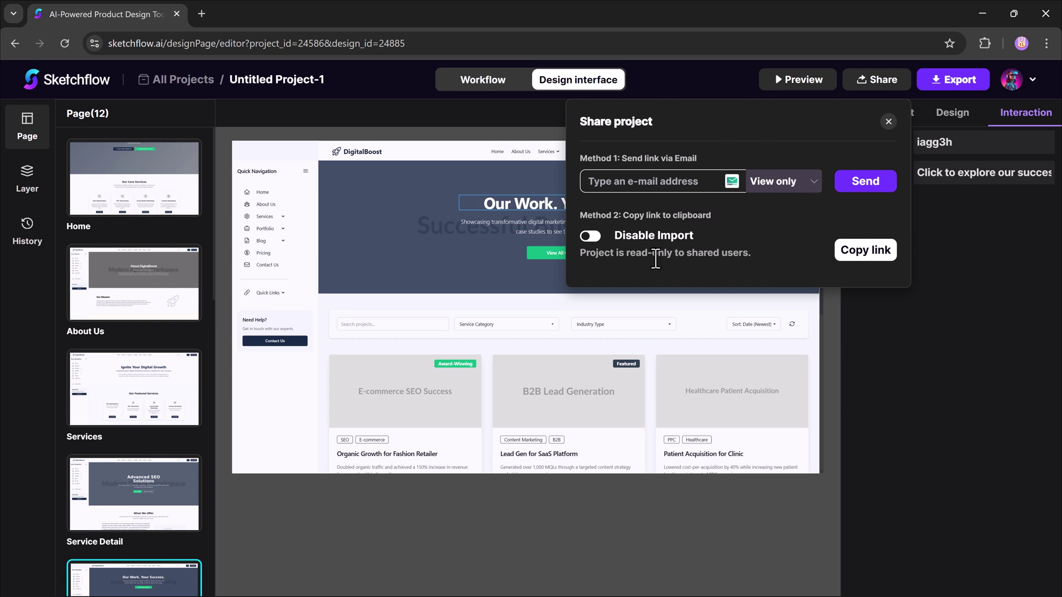
left_click(592, 238)
left_click(888, 121)
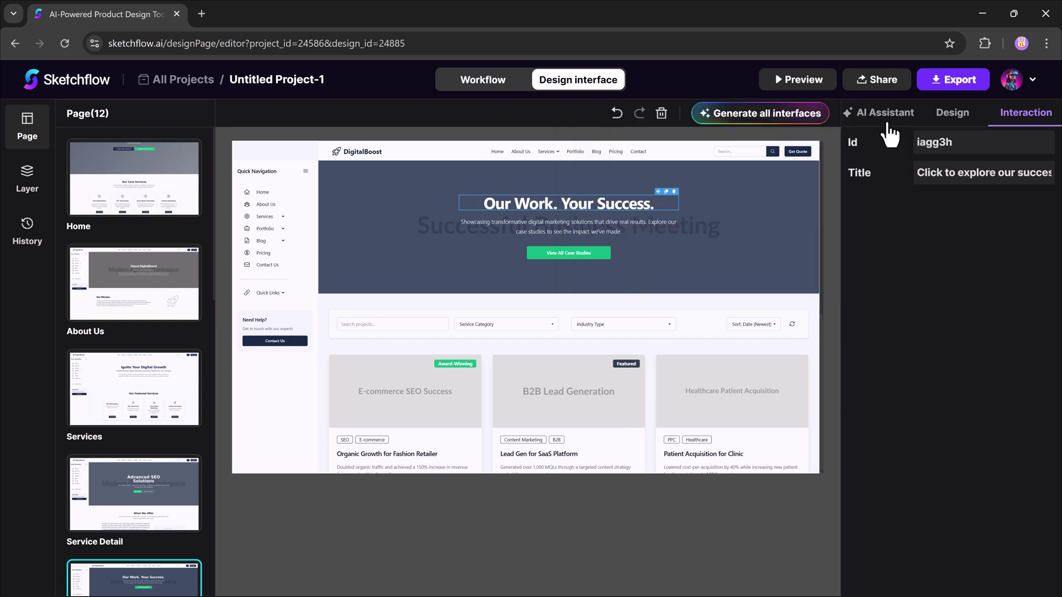
Browse the template library through Create by image, then go to the Pricing page
left_click(970, 83)
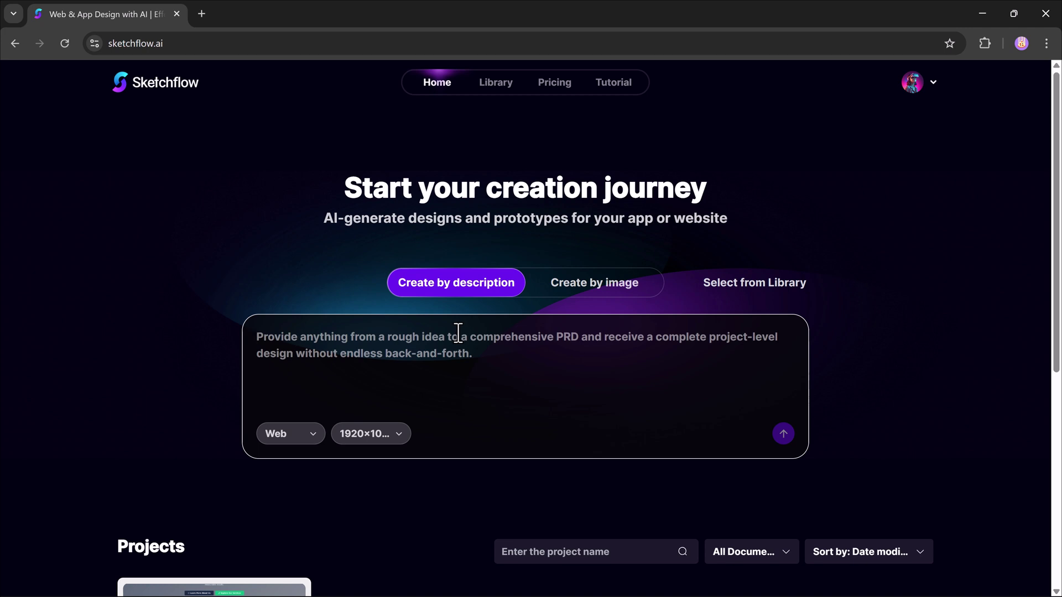
left_click(577, 294)
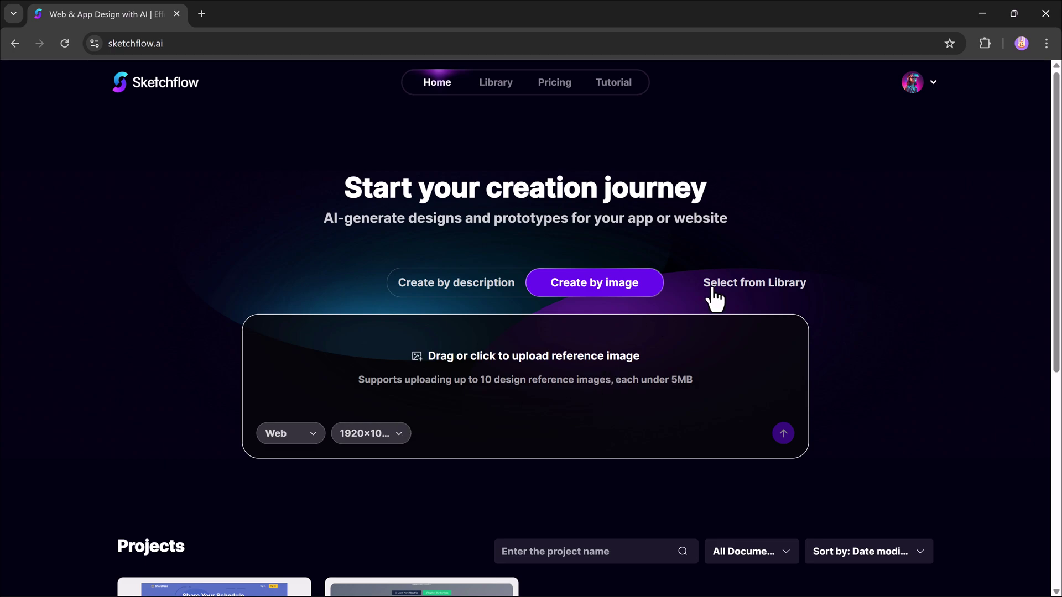
left_click(735, 280)
scroll(736, 296, "down", 2)
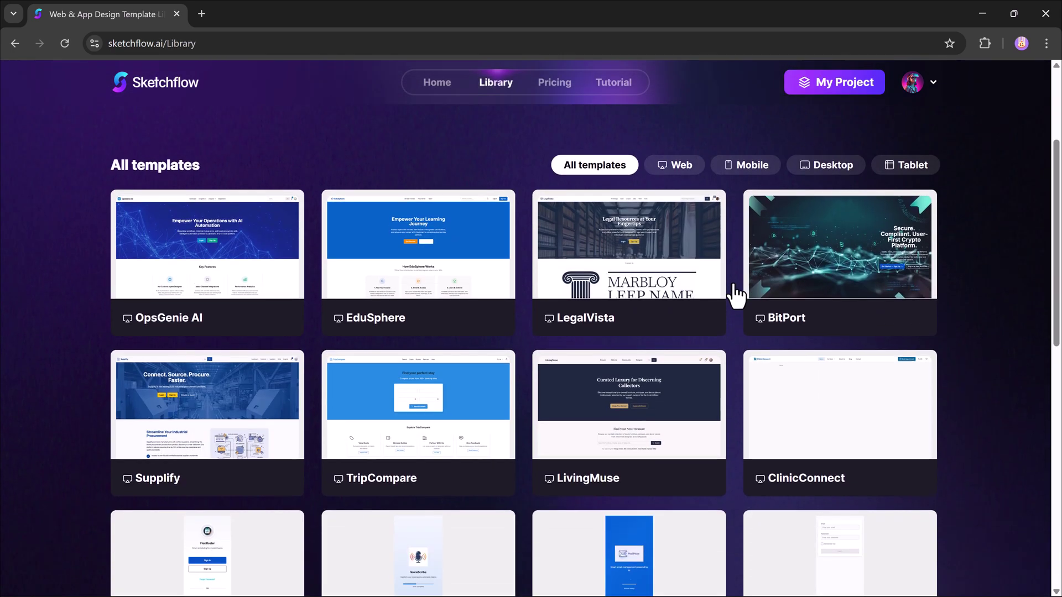
scroll(735, 294, "down", 2)
scroll(736, 295, "down", 3)
scroll(736, 295, "down", 2)
scroll(735, 295, "up", 2)
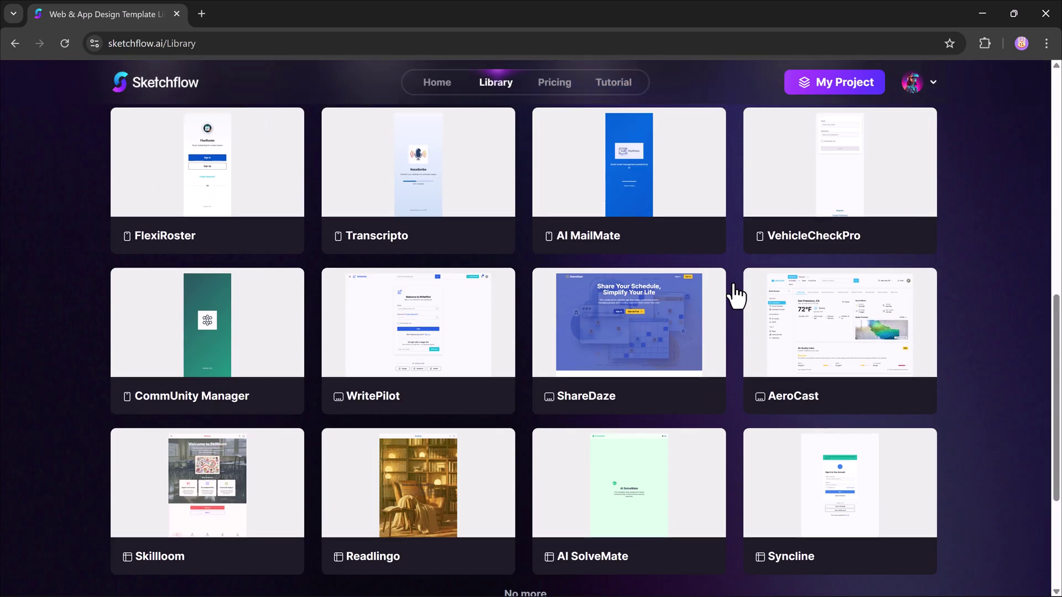
scroll(735, 295, "up", 5)
left_click(559, 85)
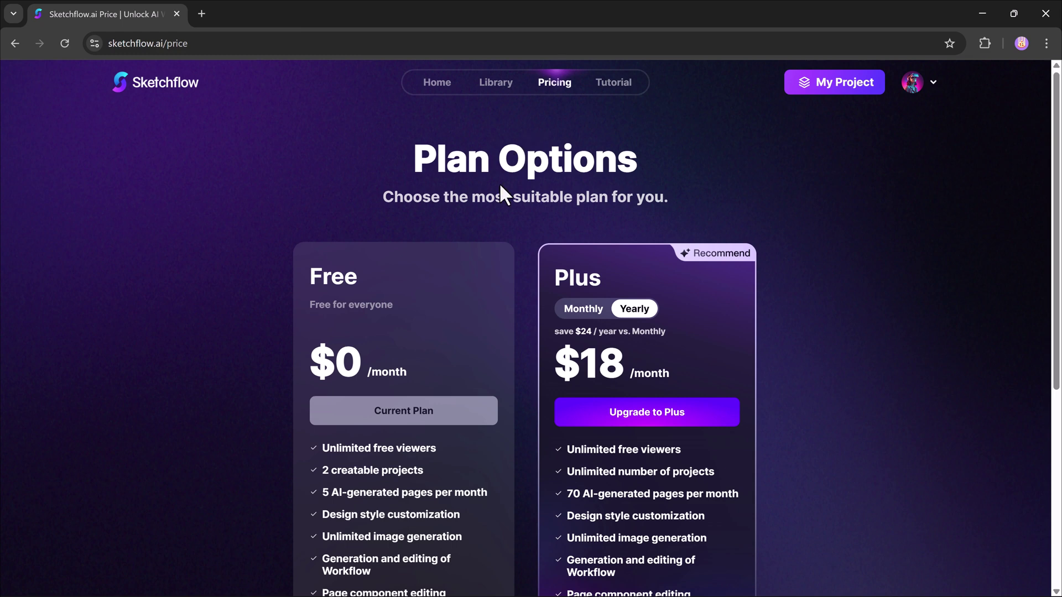
scroll(440, 278, "down", 2)
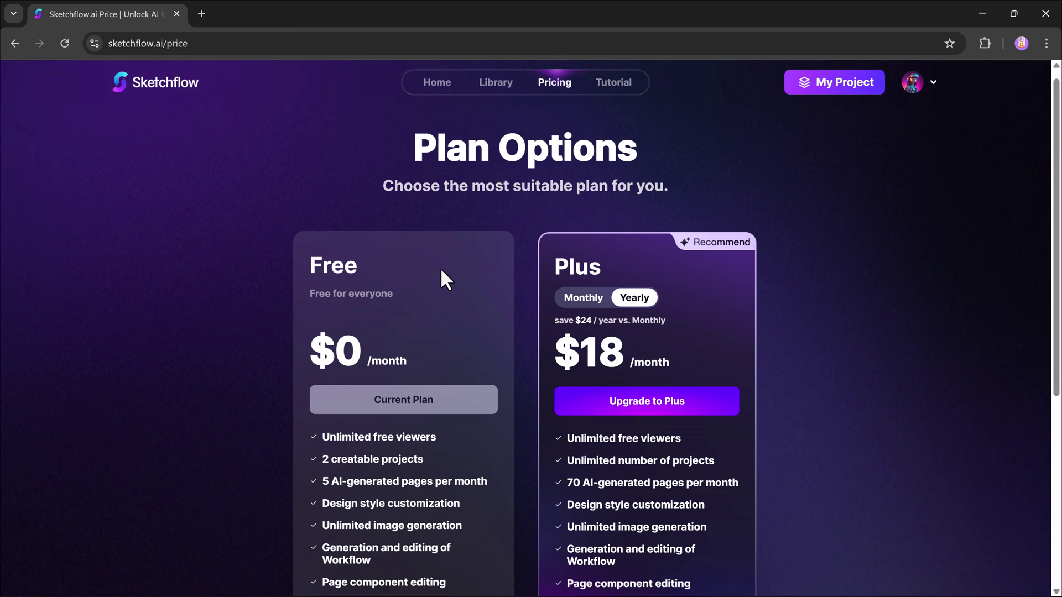
scroll(441, 270, "down", 1)
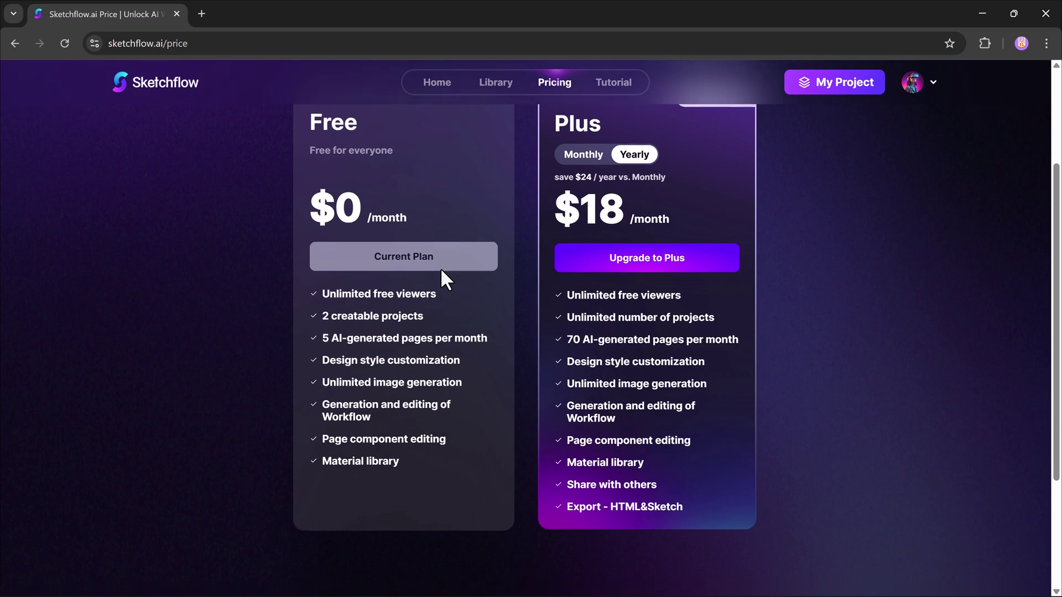
scroll(441, 270, "down", 1)
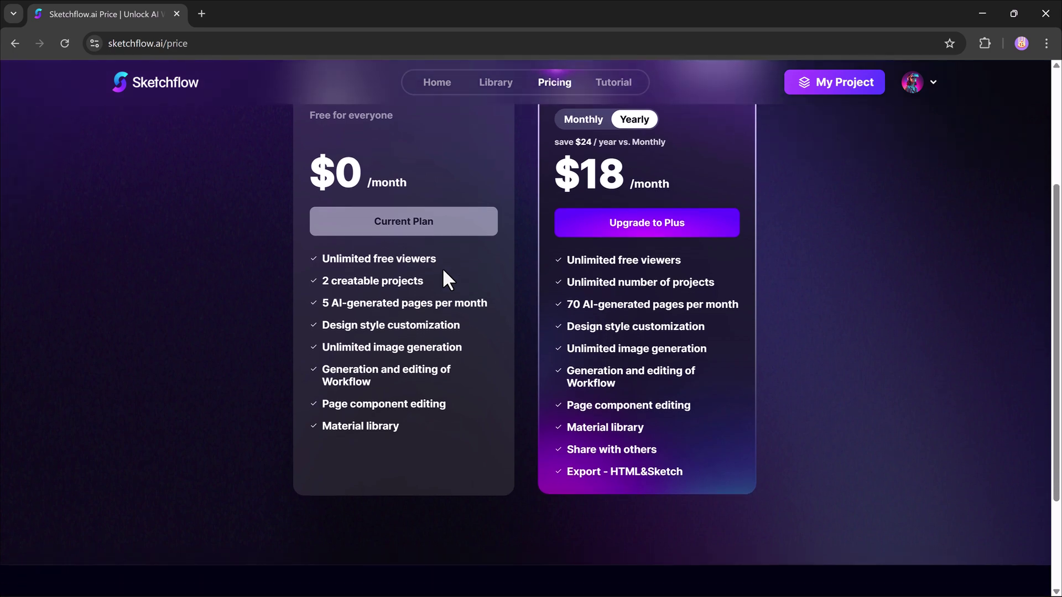
scroll(483, 282, "up", 4)
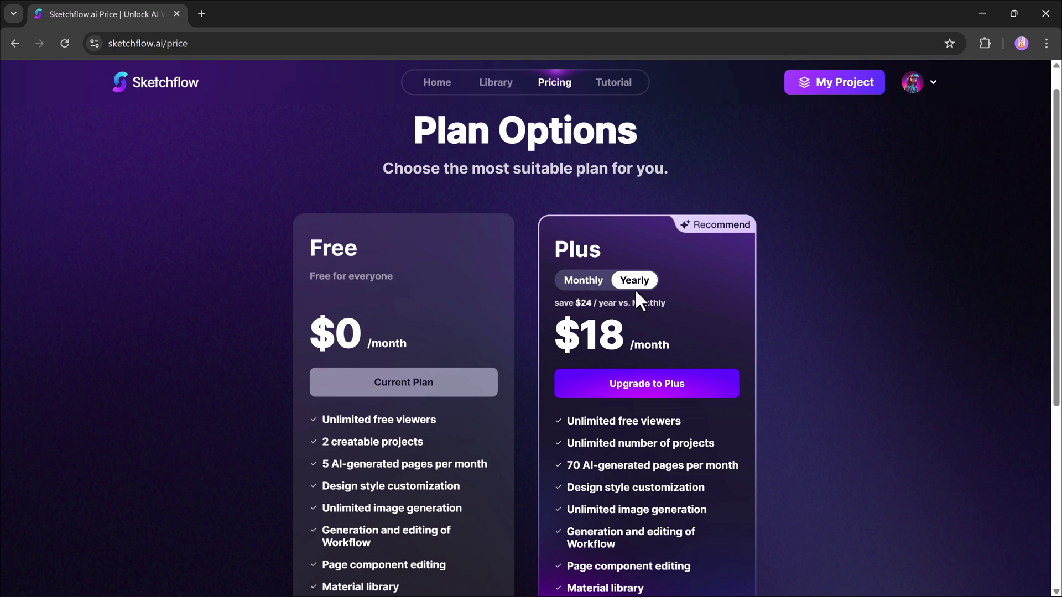
scroll(635, 289, "down", 2)
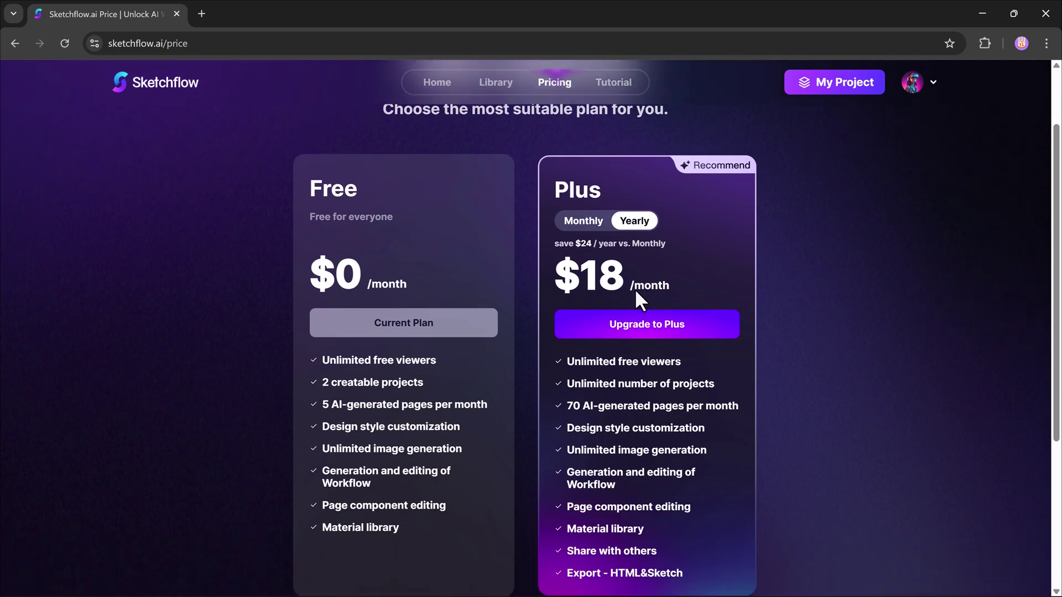
scroll(635, 289, "down", 2)
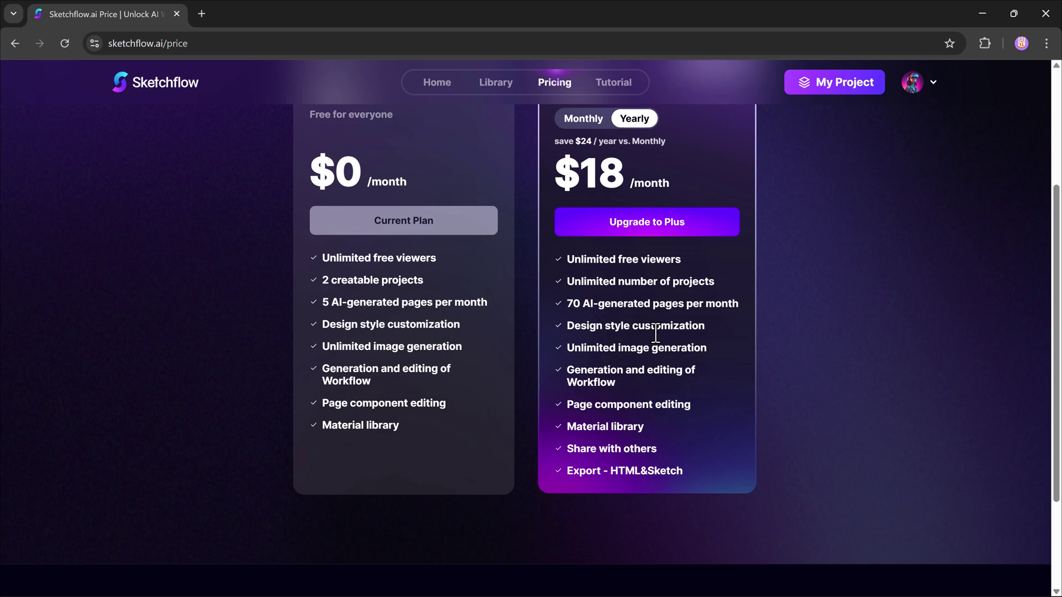
scroll(652, 390, "up", 3)
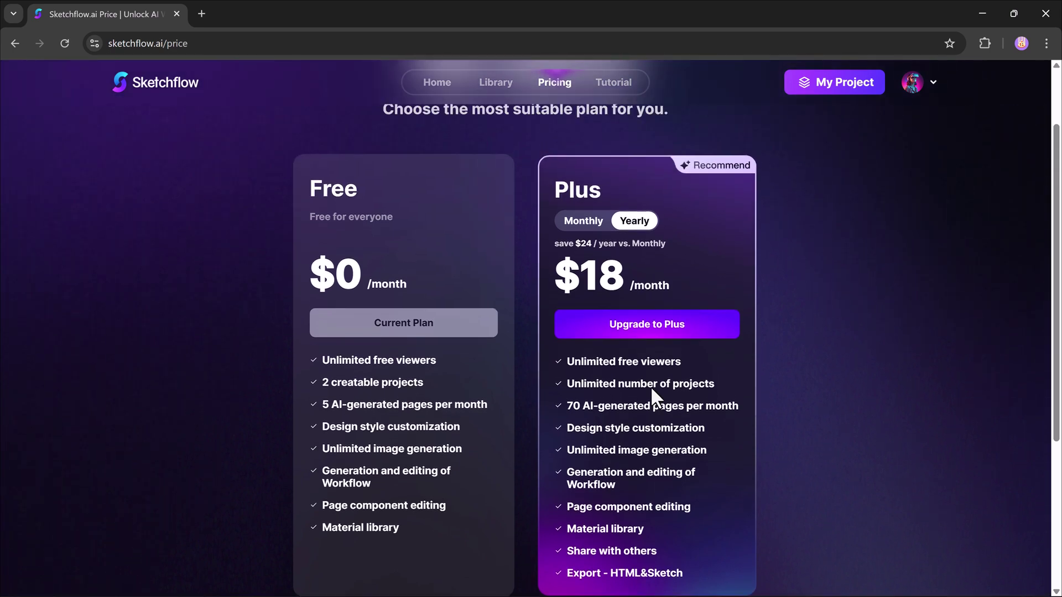
Go back to the Sketchflow home page after reviewing the $18/month yearly Plus plan
key("alt+Left")
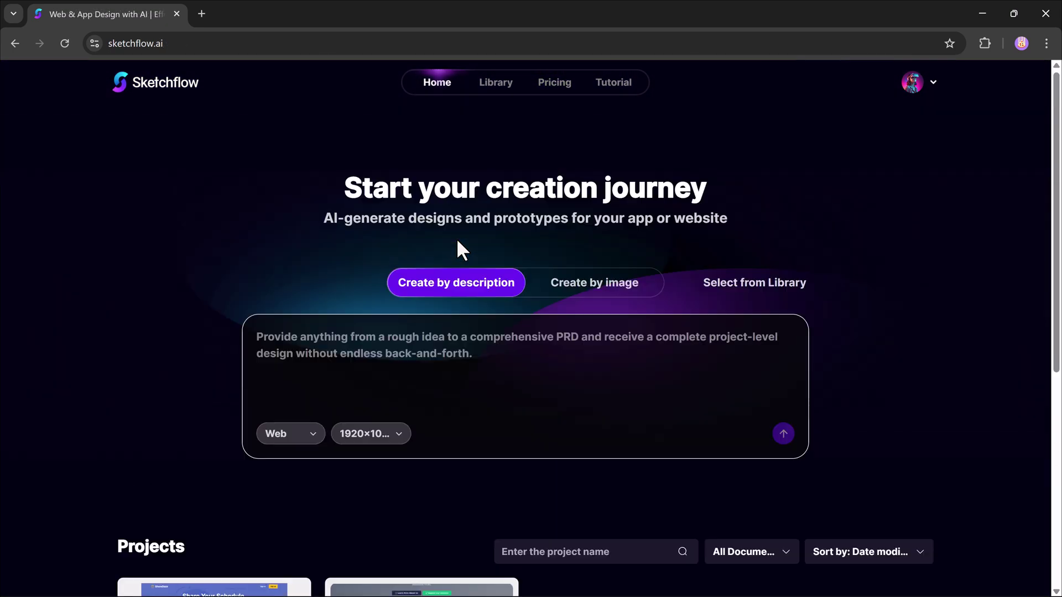